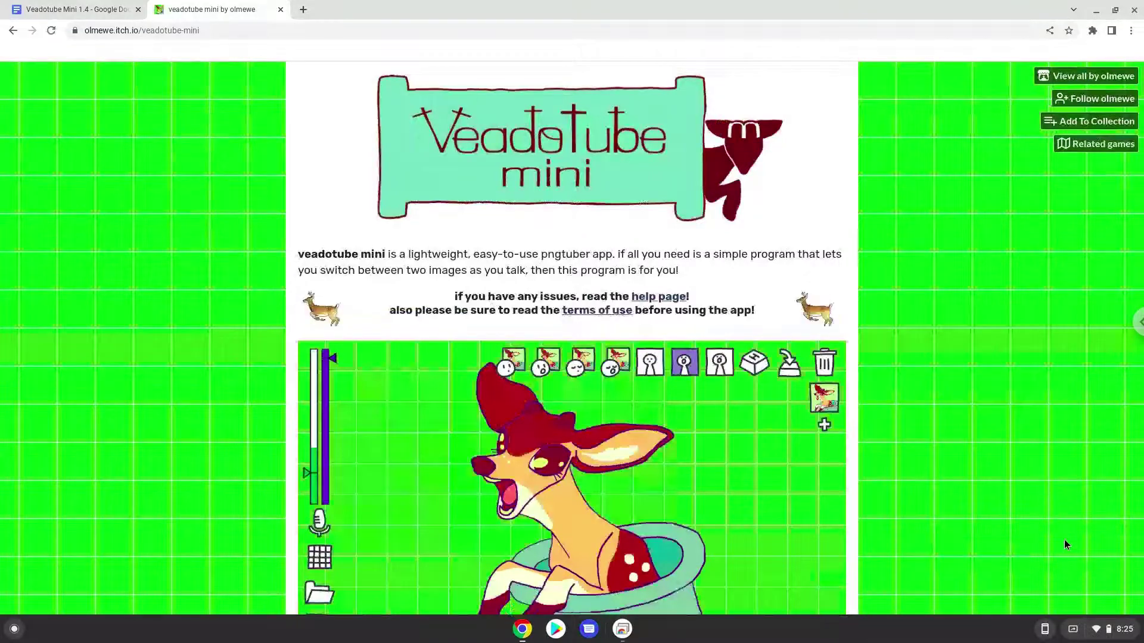
Bring up the ChromeOS Quick Settings panel from the shelf status area.
click(1106, 633)
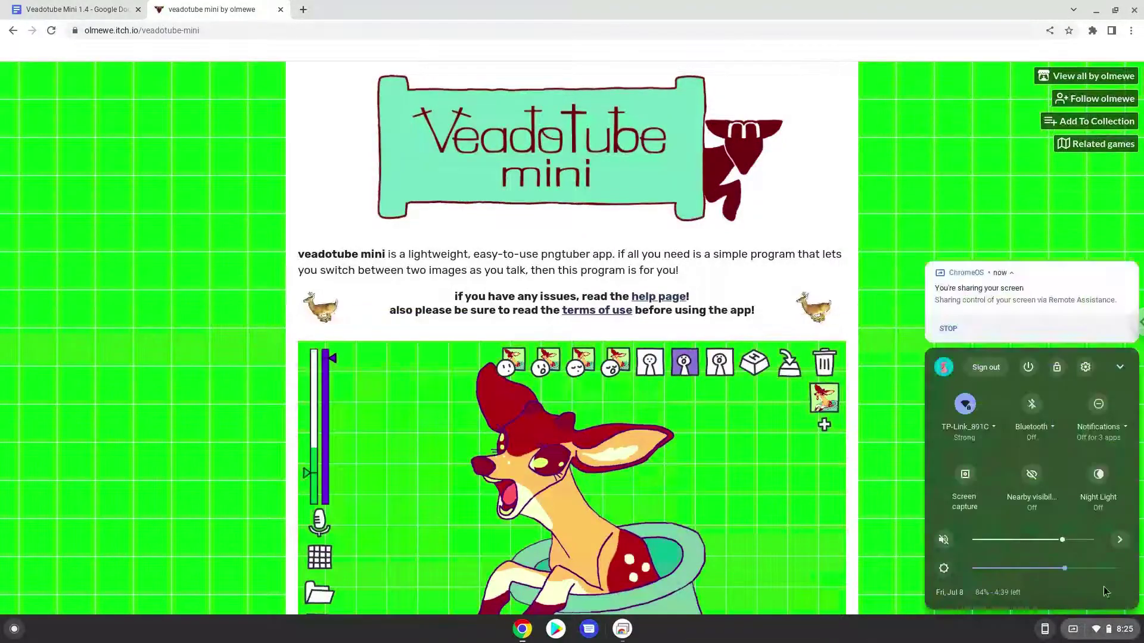
Reach Settings > Advanced > Developers and turn on the Linux development environment.
click(1085, 371)
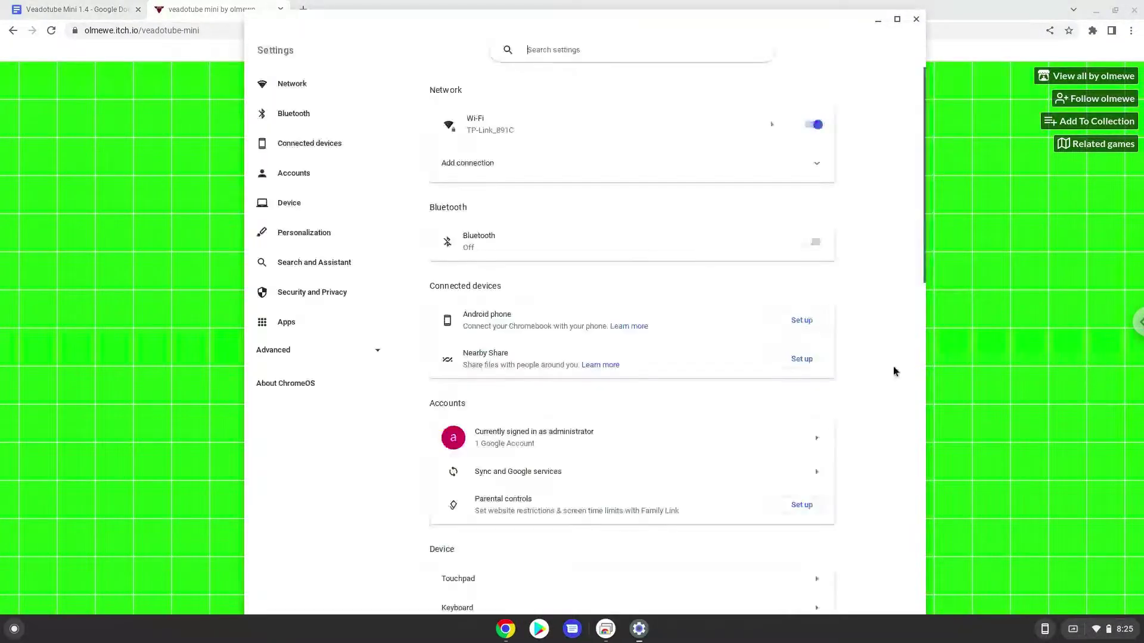
click(323, 359)
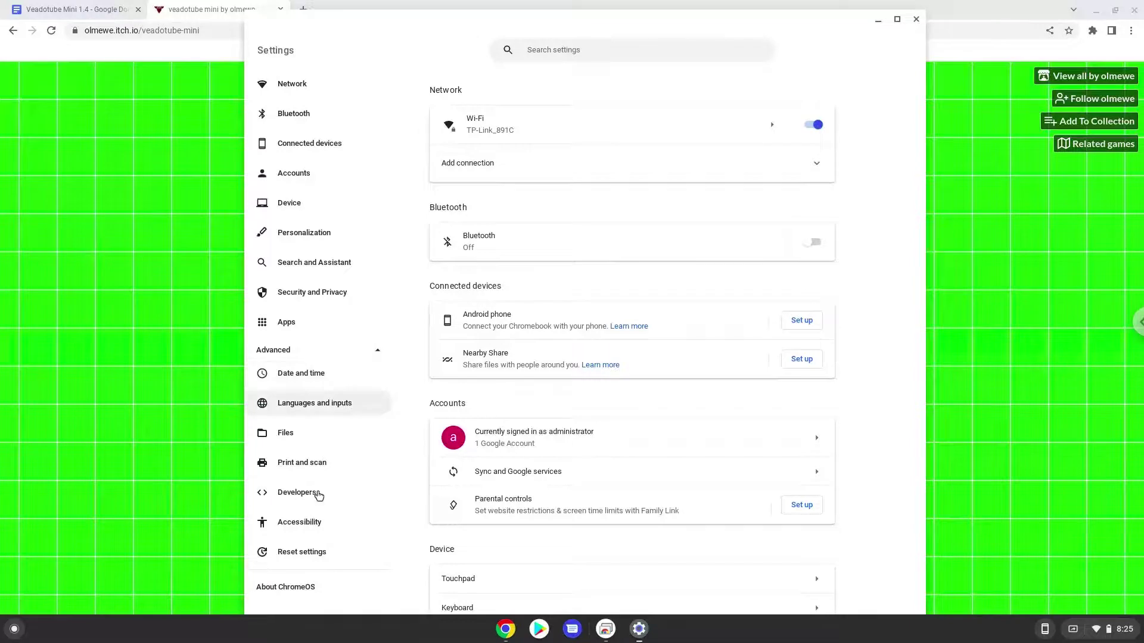
click(317, 498)
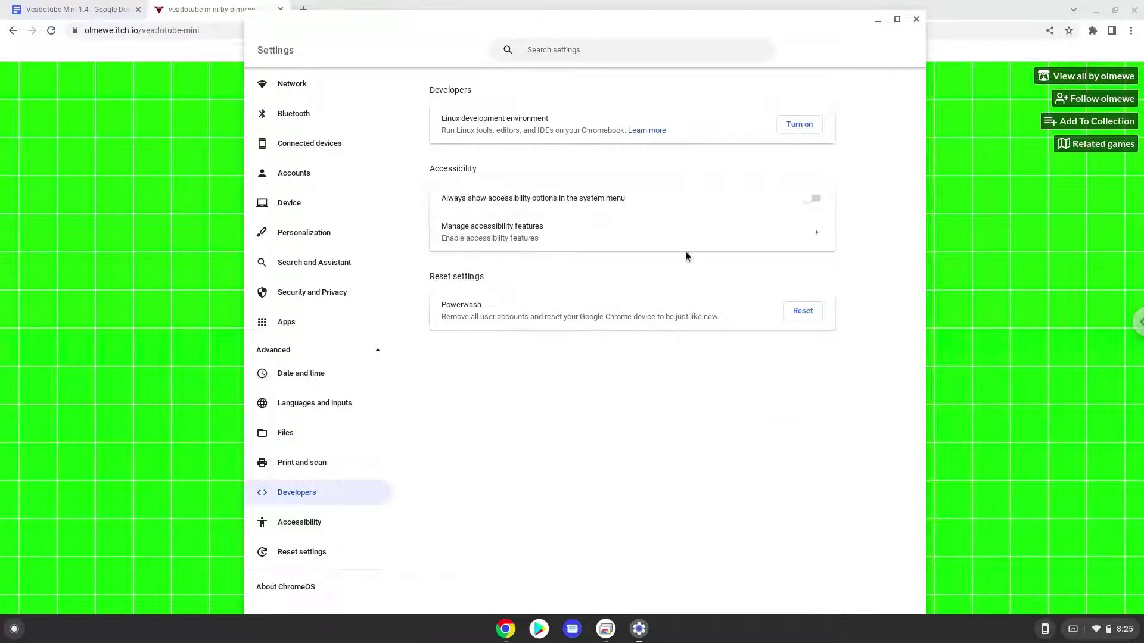
click(800, 126)
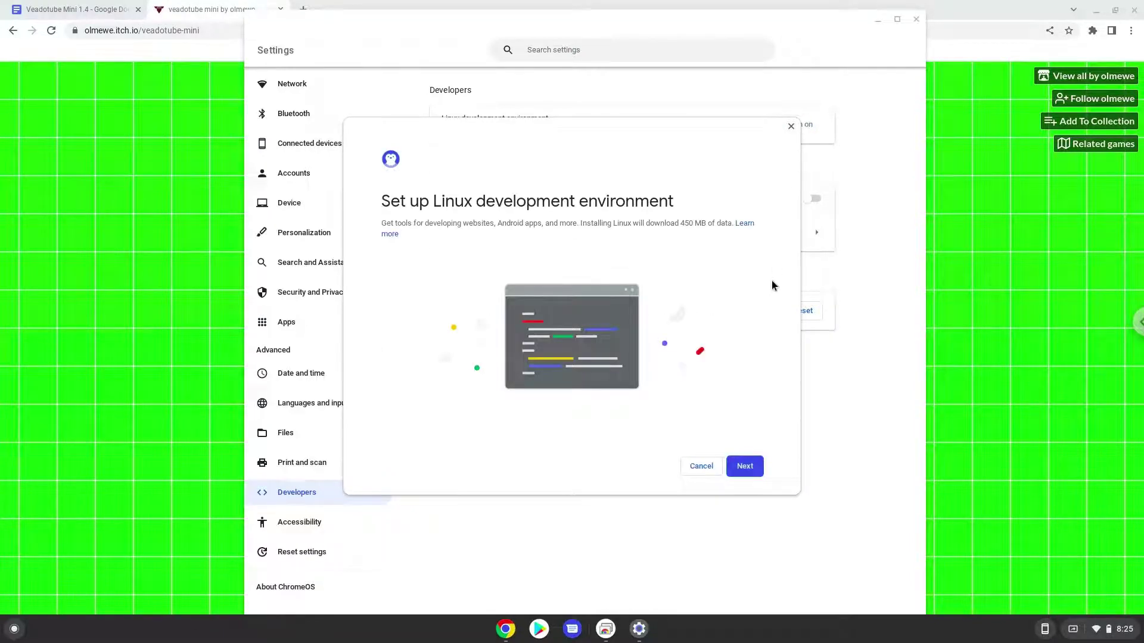
Install Linux with the default setup options and dismiss the first Terminal window.
click(747, 470)
click(749, 469)
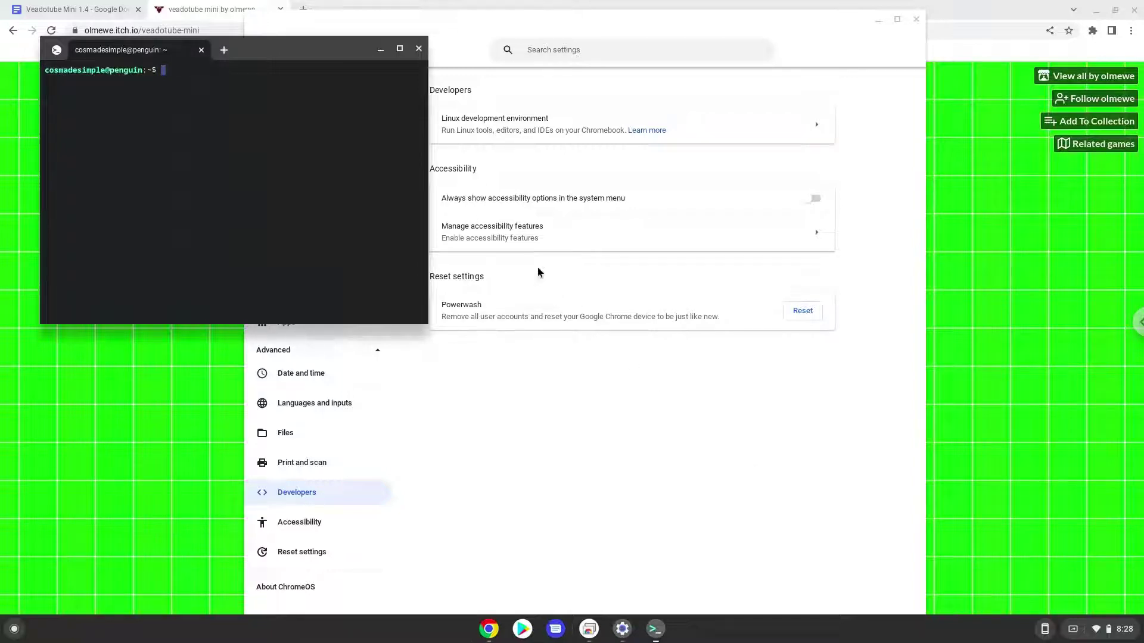
click(419, 49)
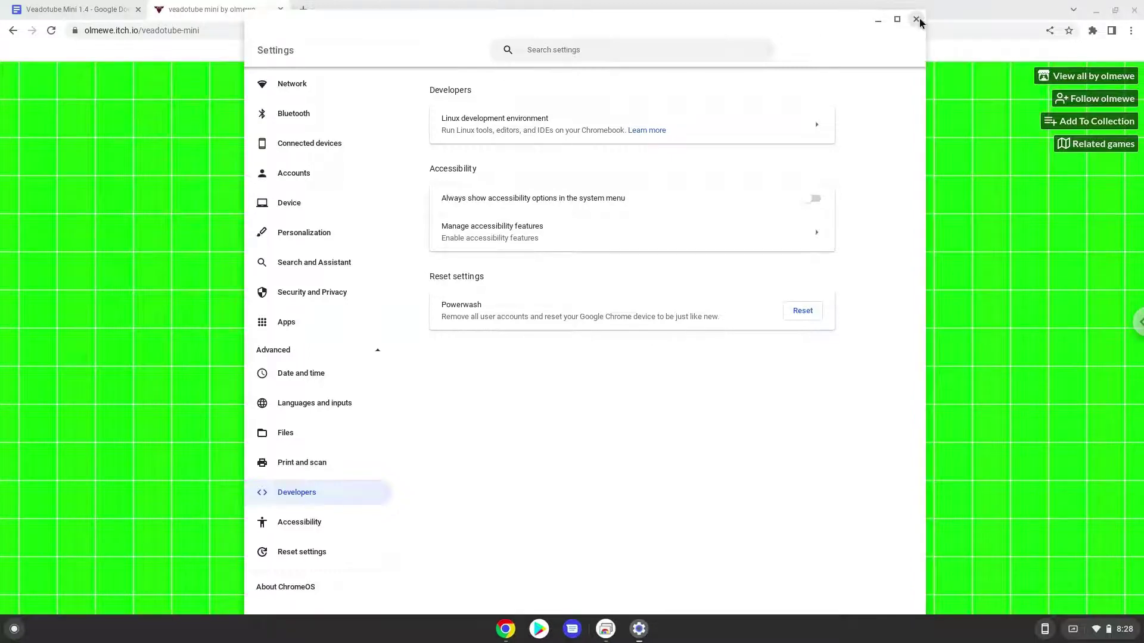
Download the veadotube mini 1.4 Linux build from itch.io without paying.
click(916, 19)
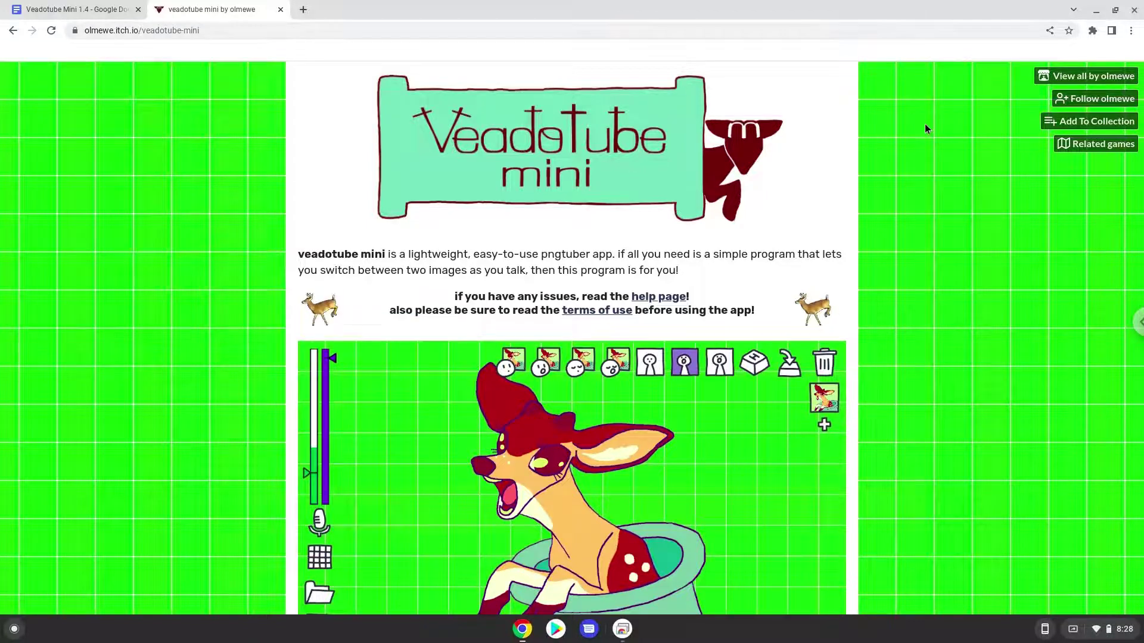
scroll(925, 129, down, 2)
scroll(924, 130, down, 1)
scroll(924, 129, down, 2)
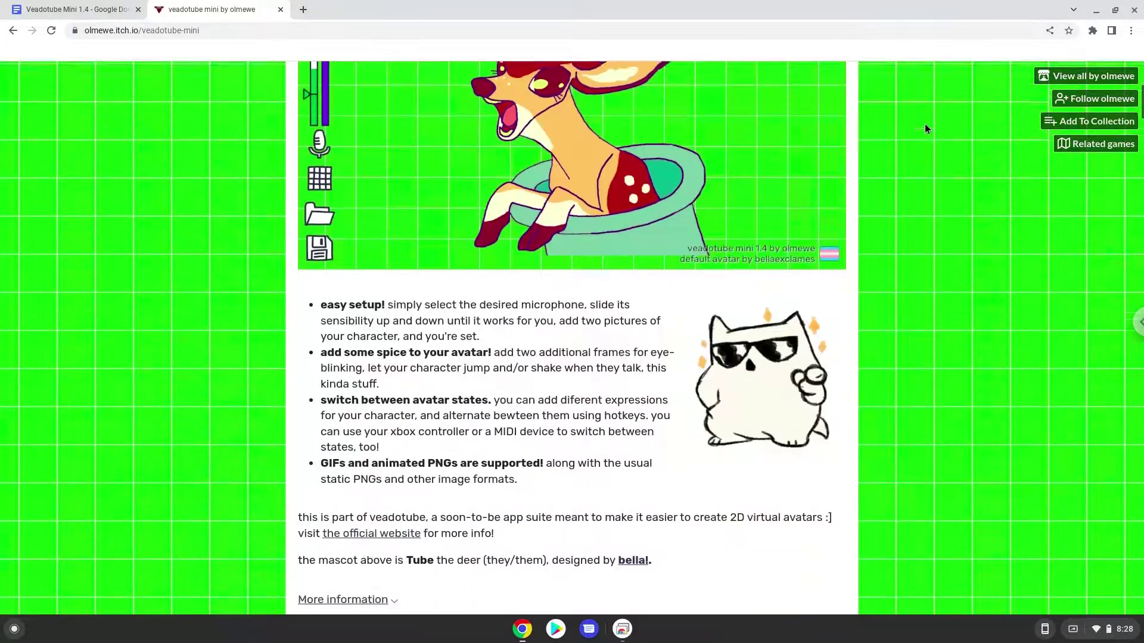
scroll(925, 126, down, 1)
scroll(925, 127, down, 1)
scroll(925, 127, down, 1)
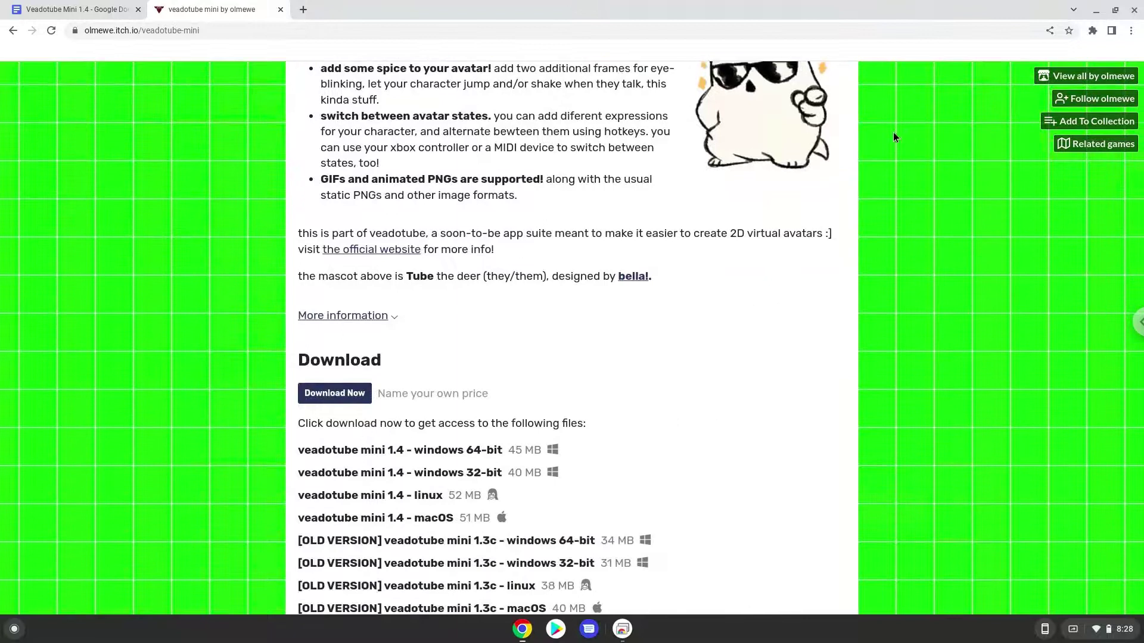
click(327, 394)
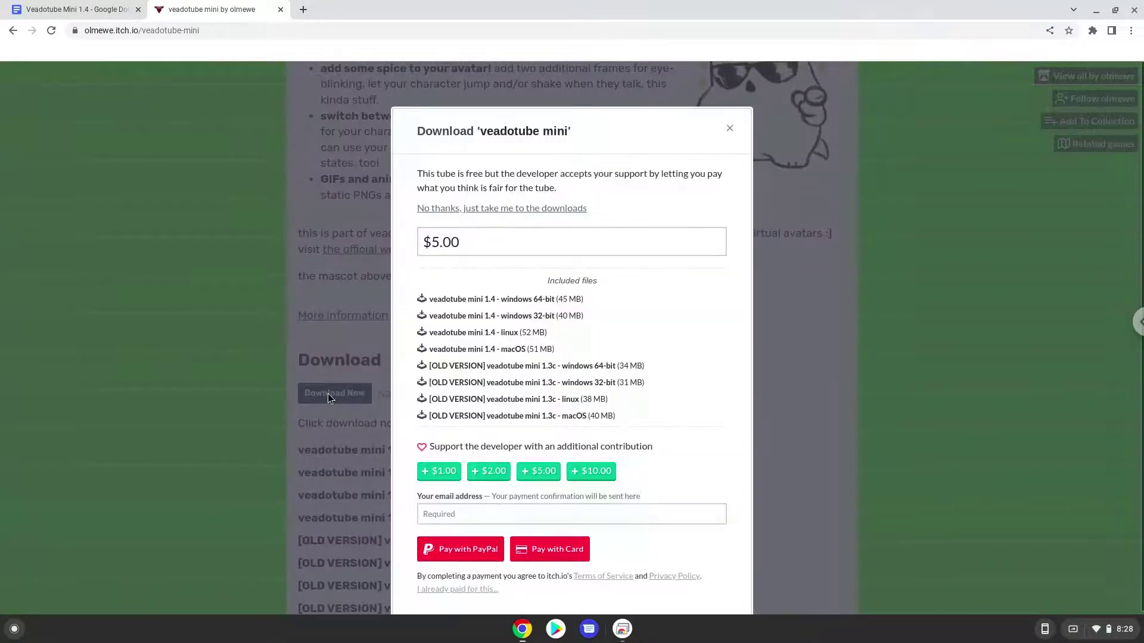
click(487, 208)
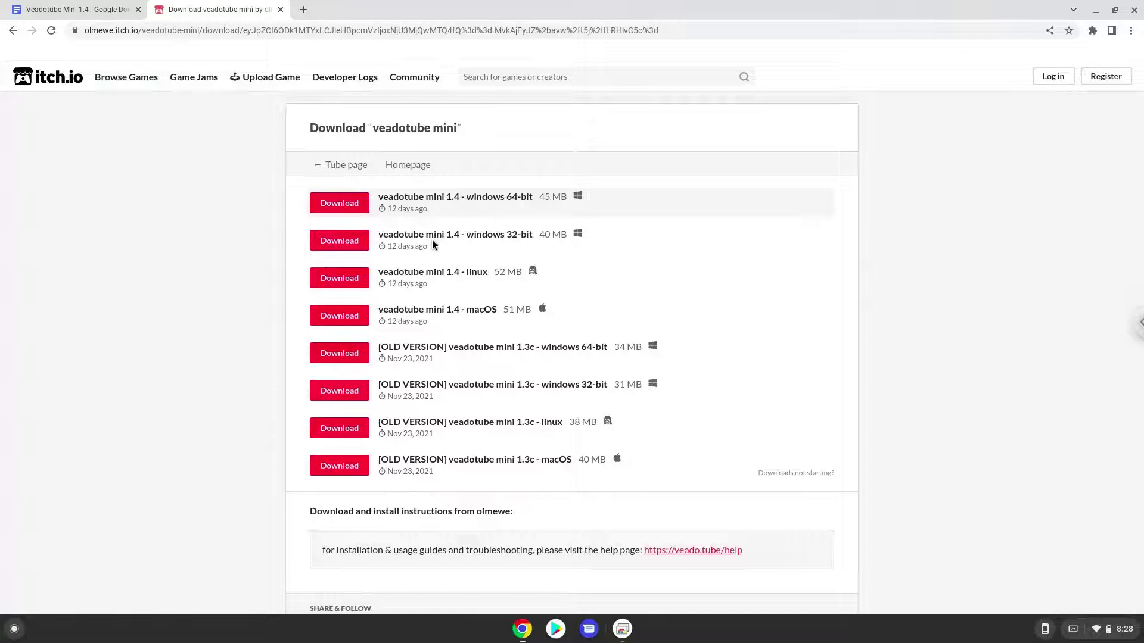
click(344, 286)
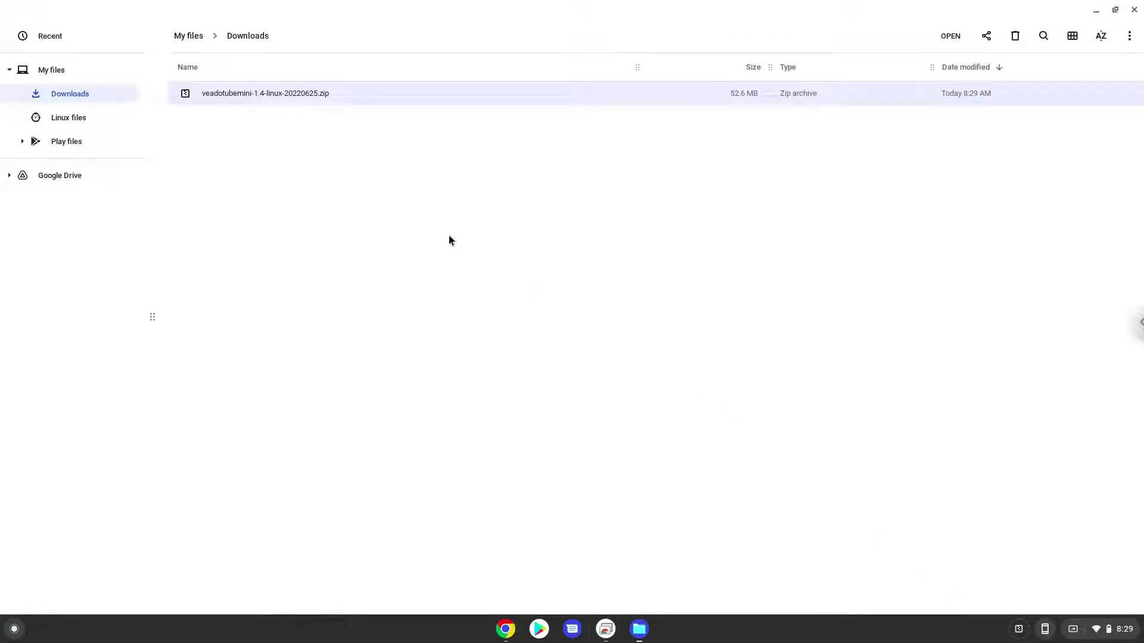
Cut veadotubemini-1.4-linux-20220625.zip from Downloads and paste it into Linux files.
right_click(304, 92)
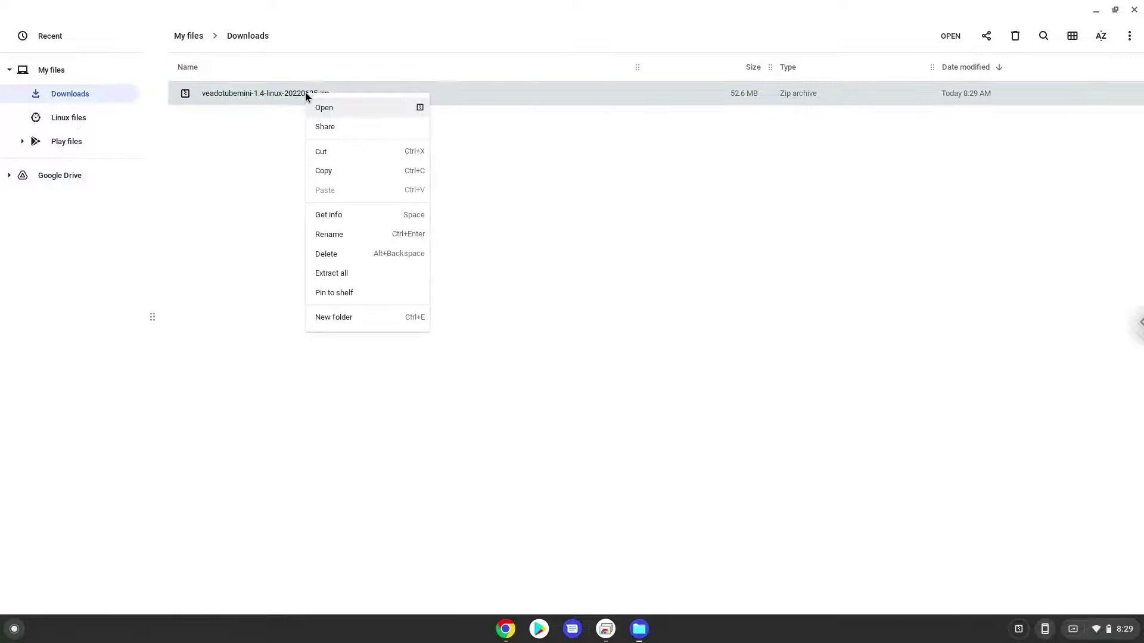
click(330, 148)
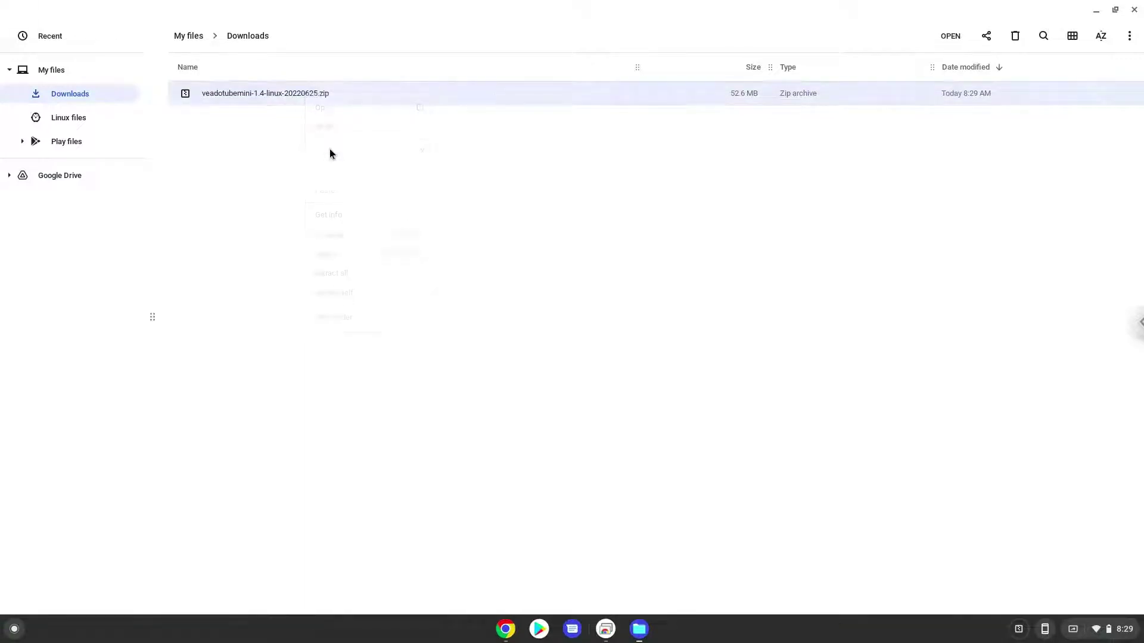
click(84, 118)
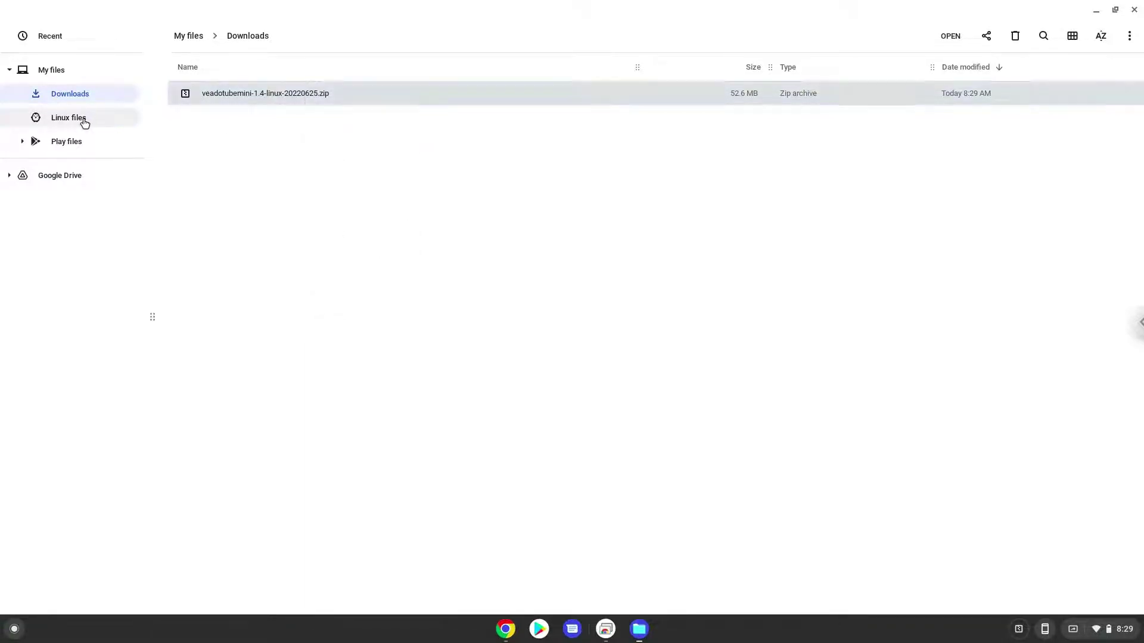
right_click(328, 177)
click(350, 226)
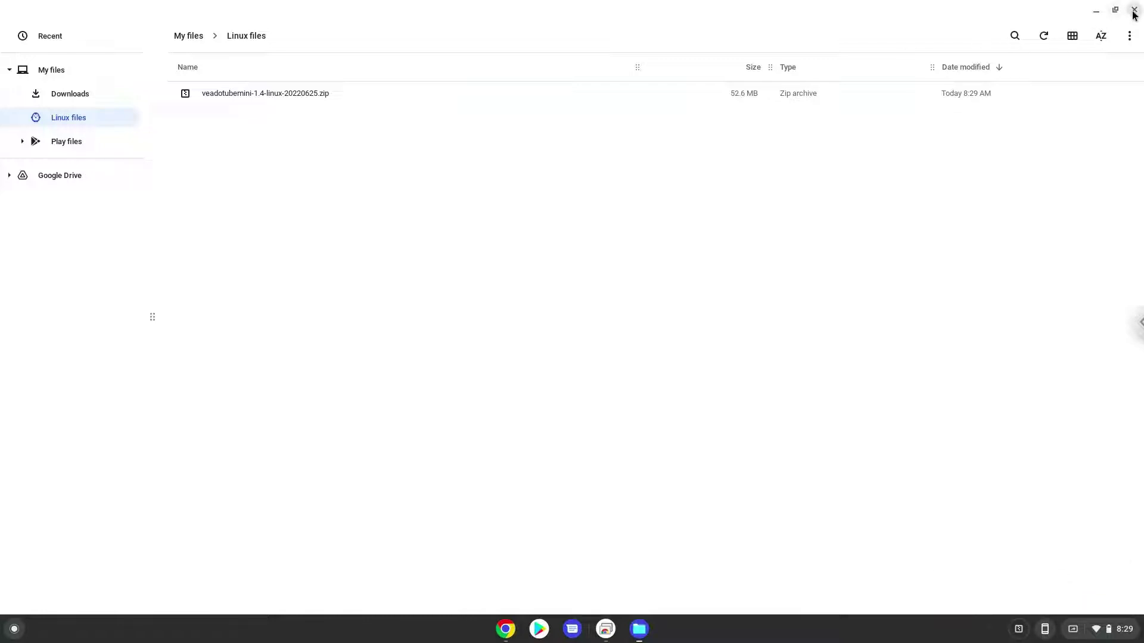
Copy the unzip command line from the Veadotube Mini 1.4 notes in Google Docs.
click(1133, 11)
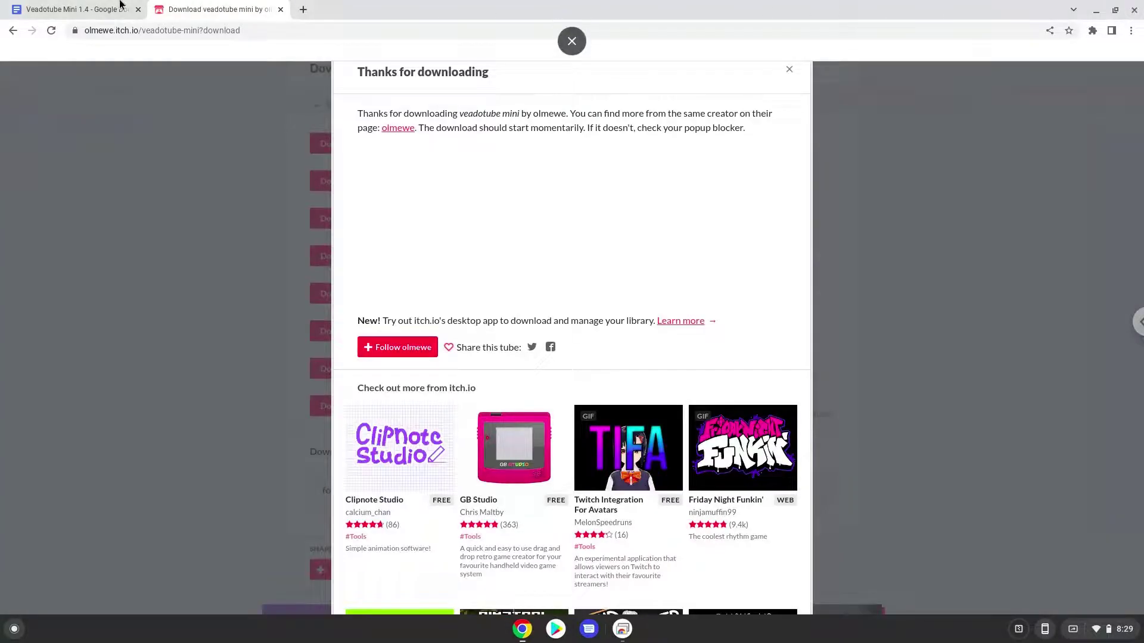
click(98, 9)
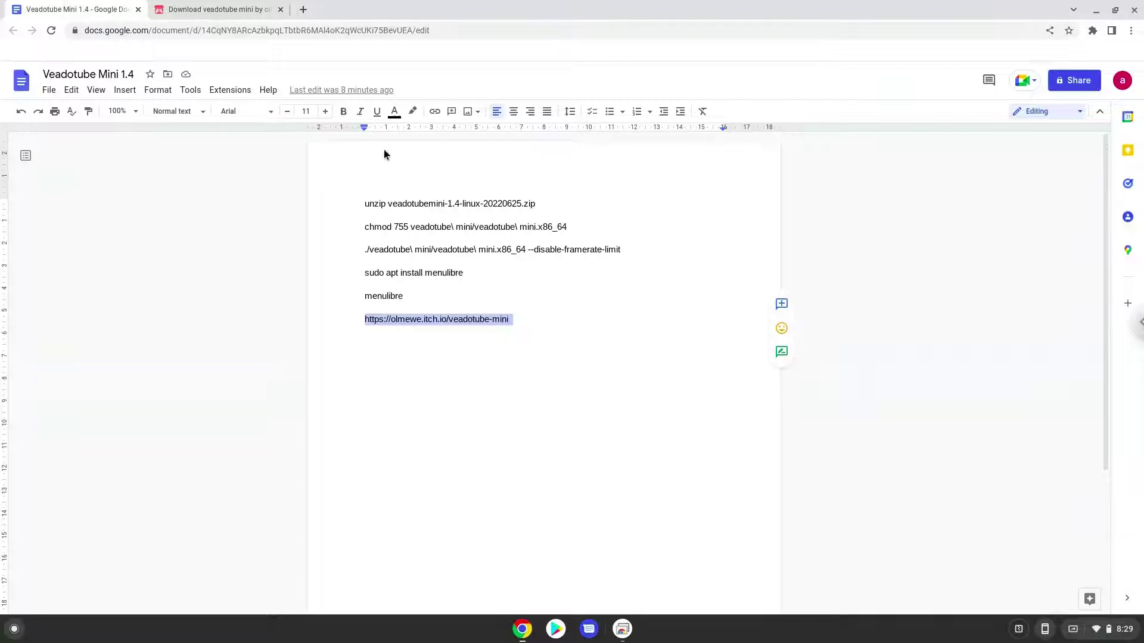
triple_click(427, 203)
right_click(427, 203)
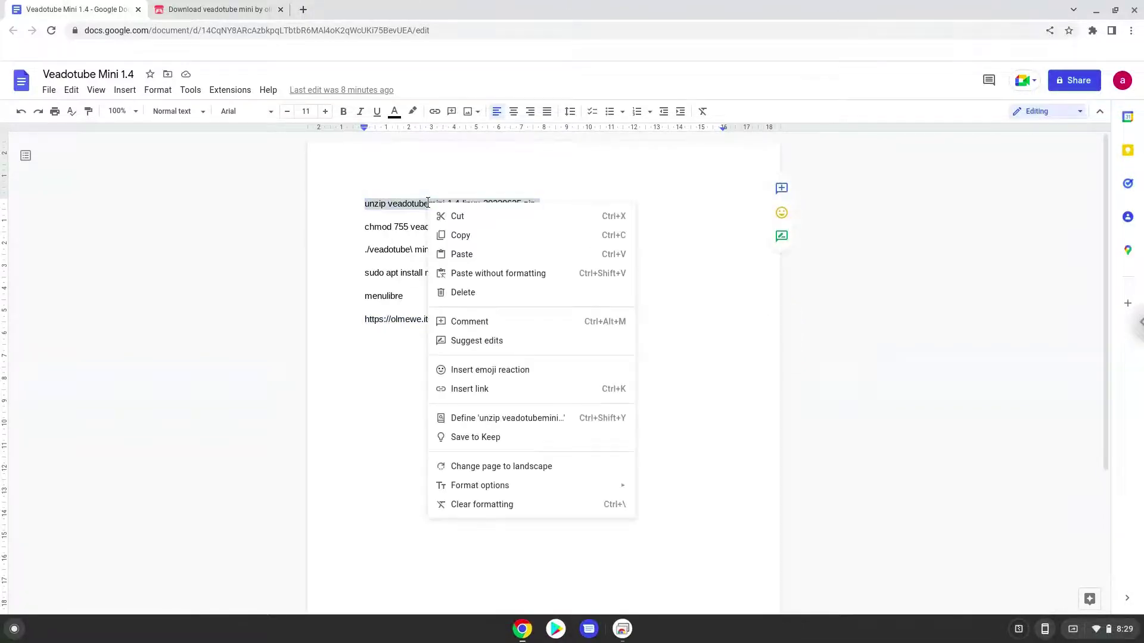
click(455, 236)
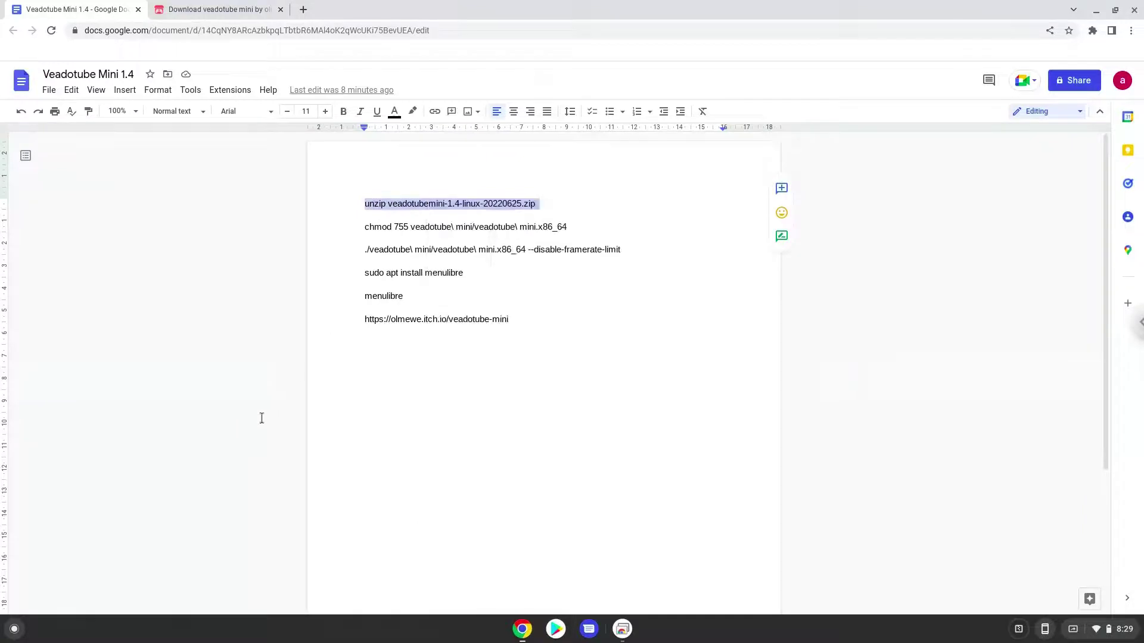
click(22, 629)
text(terminal)
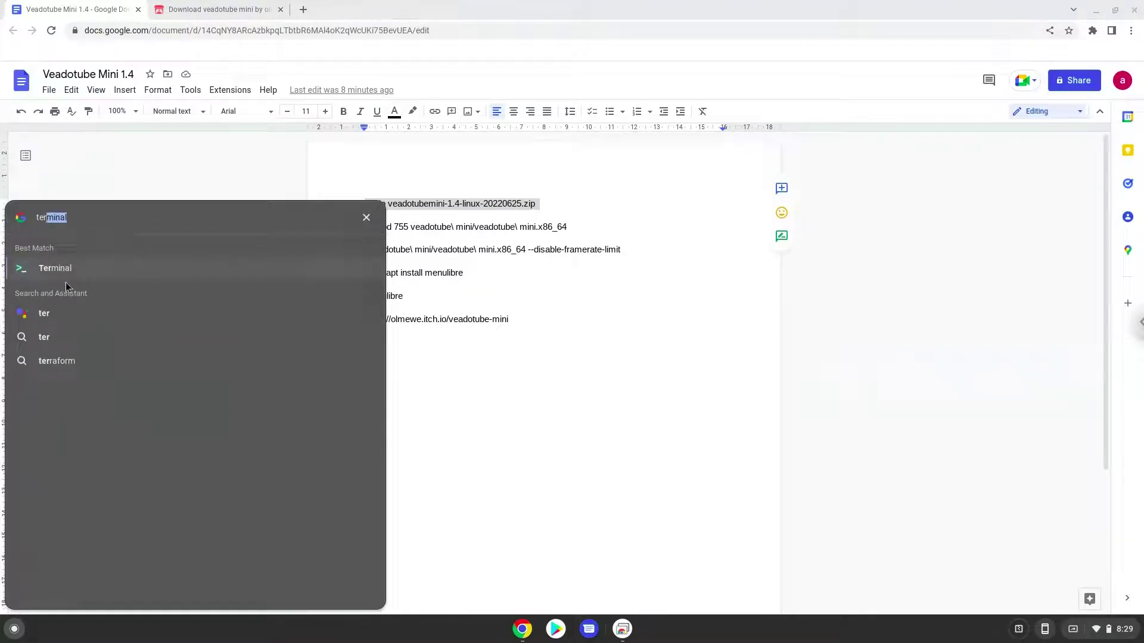
Run the unzip command in the penguin container to extract the veadotube mini folder.
click(71, 270)
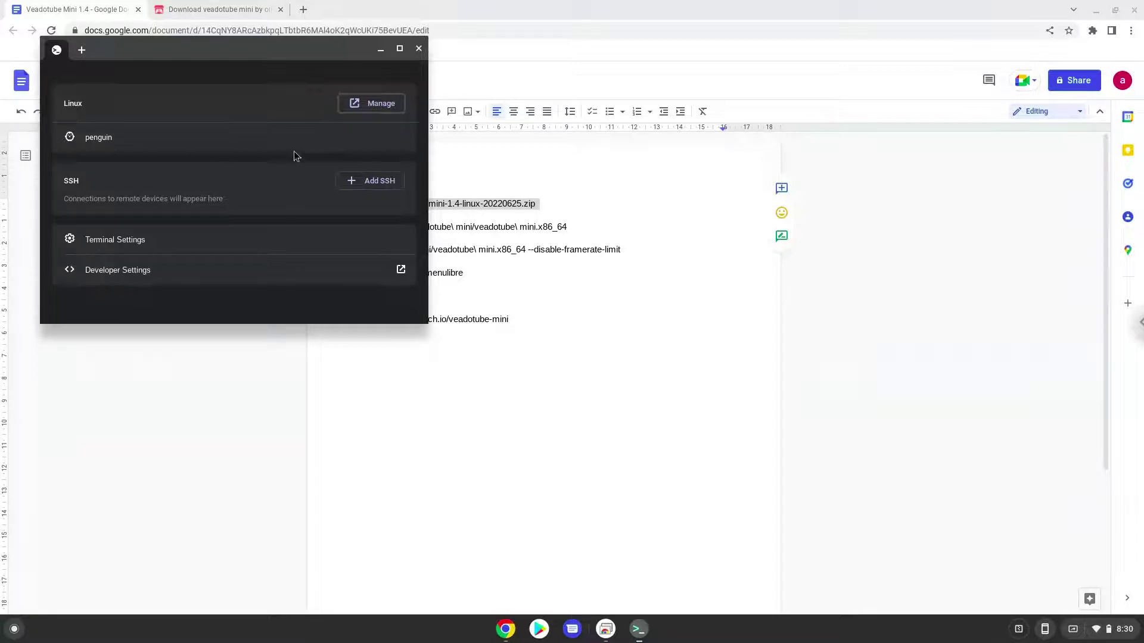
click(264, 144)
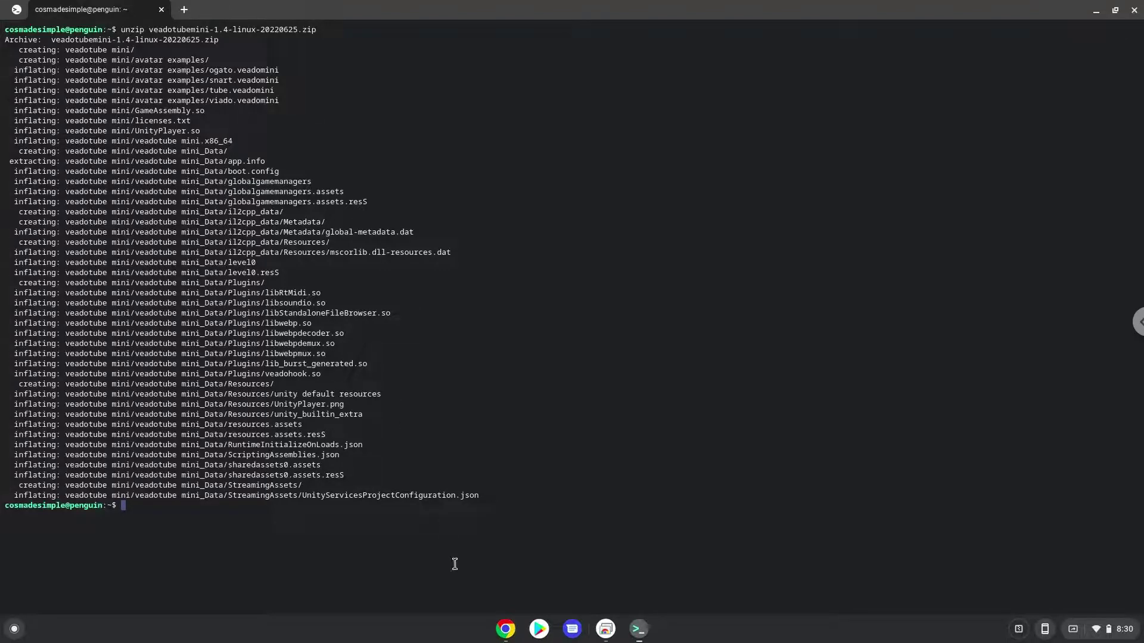
Copy the chmod line from the notes and run it to make veadotube mini executable.
click(505, 629)
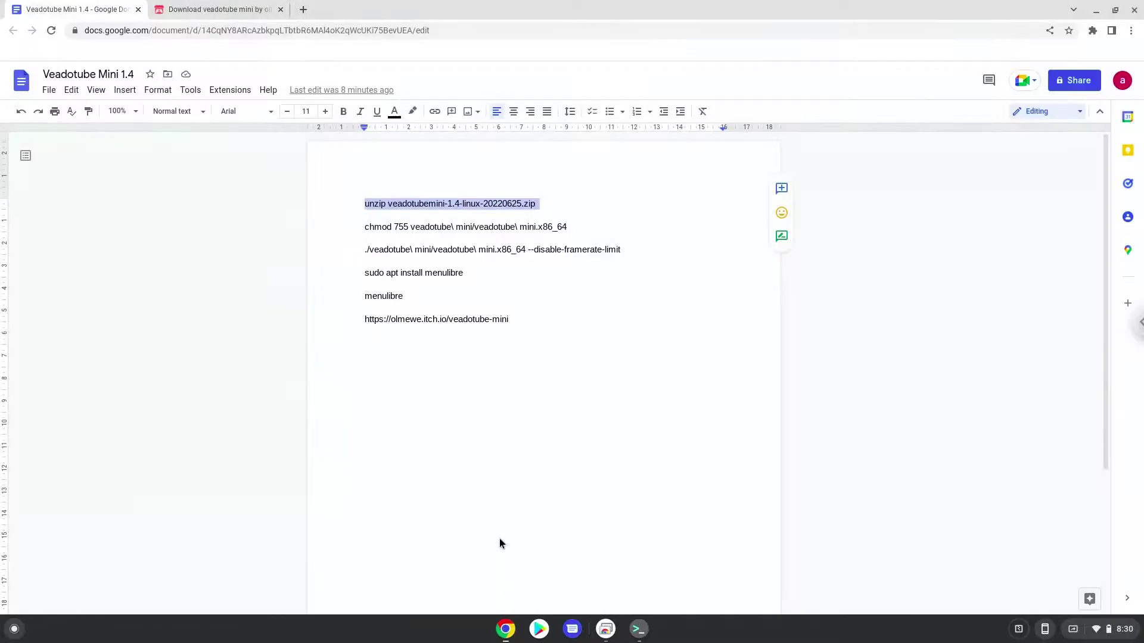
triple_click(489, 227)
right_click(491, 233)
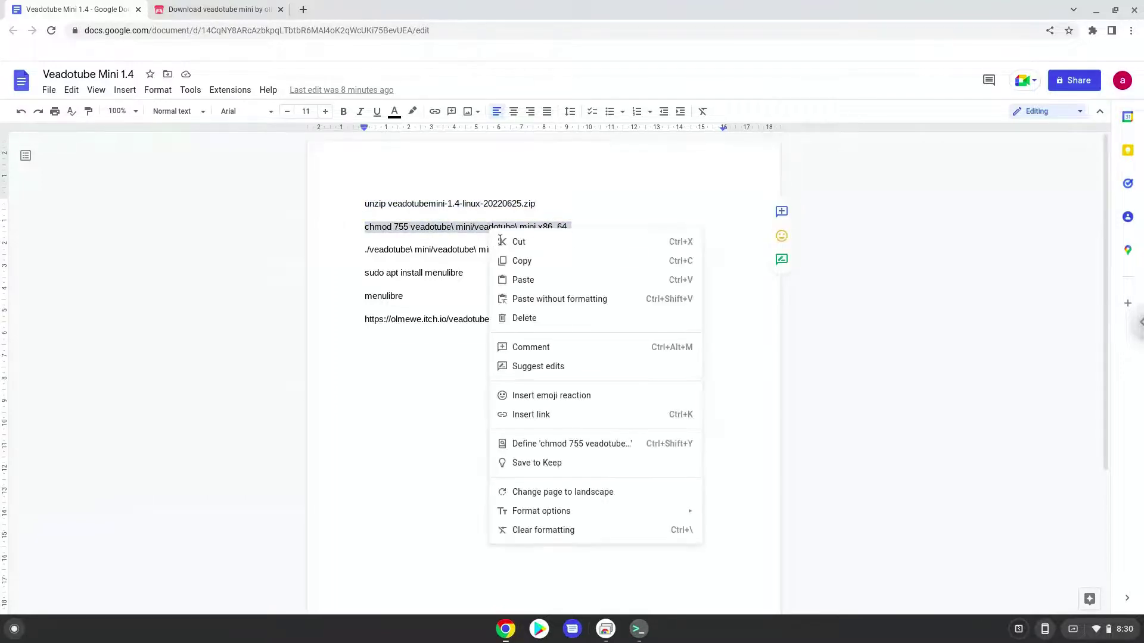
click(519, 261)
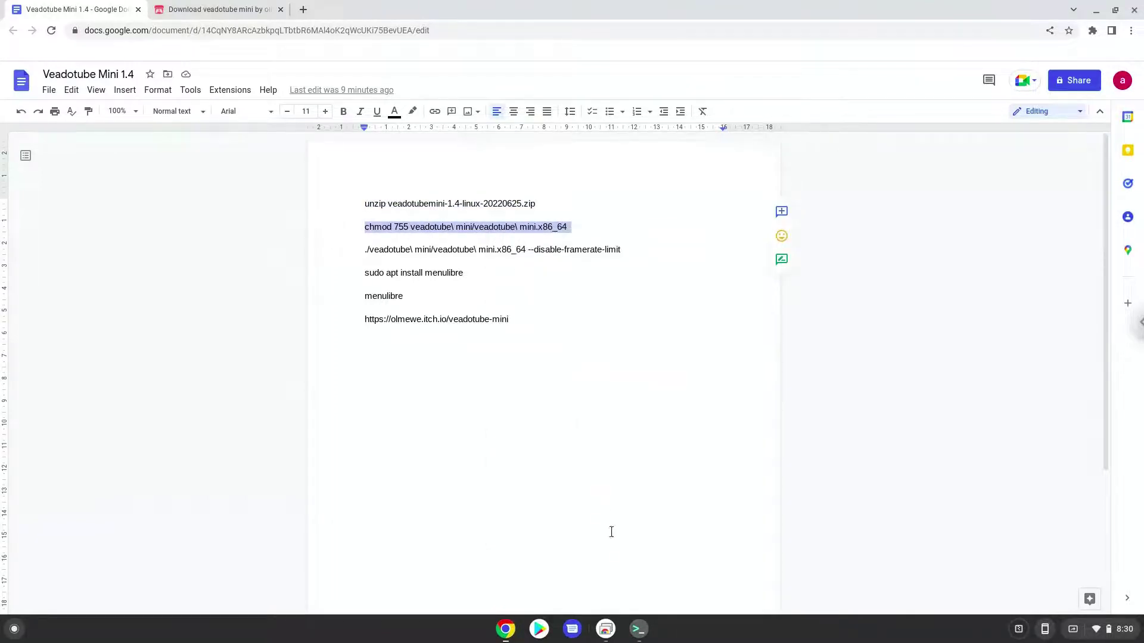
click(638, 629)
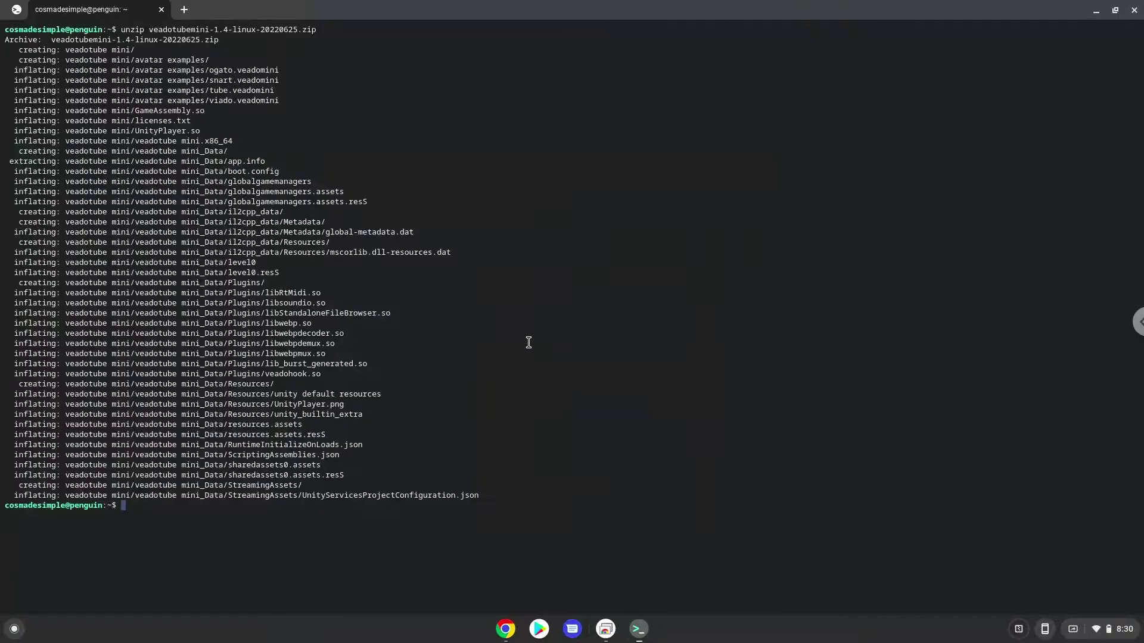
key(ctrl+shift+v)
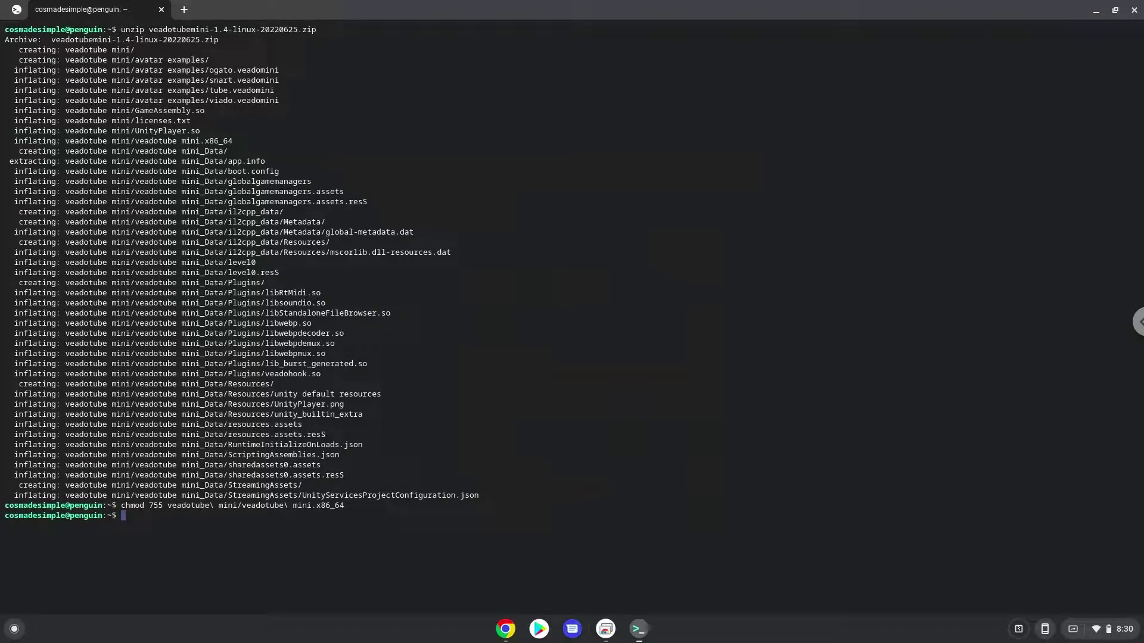
Copy the ./veadotube launch command with framerate limit disabled and run it.
click(507, 629)
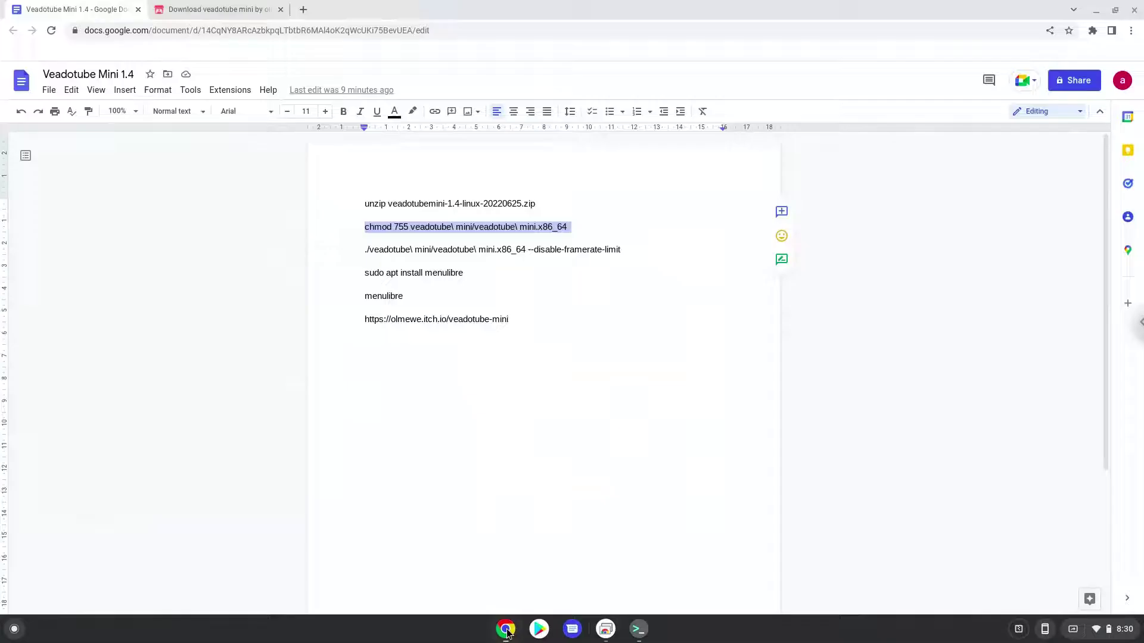
triple_click(486, 249)
right_click(485, 250)
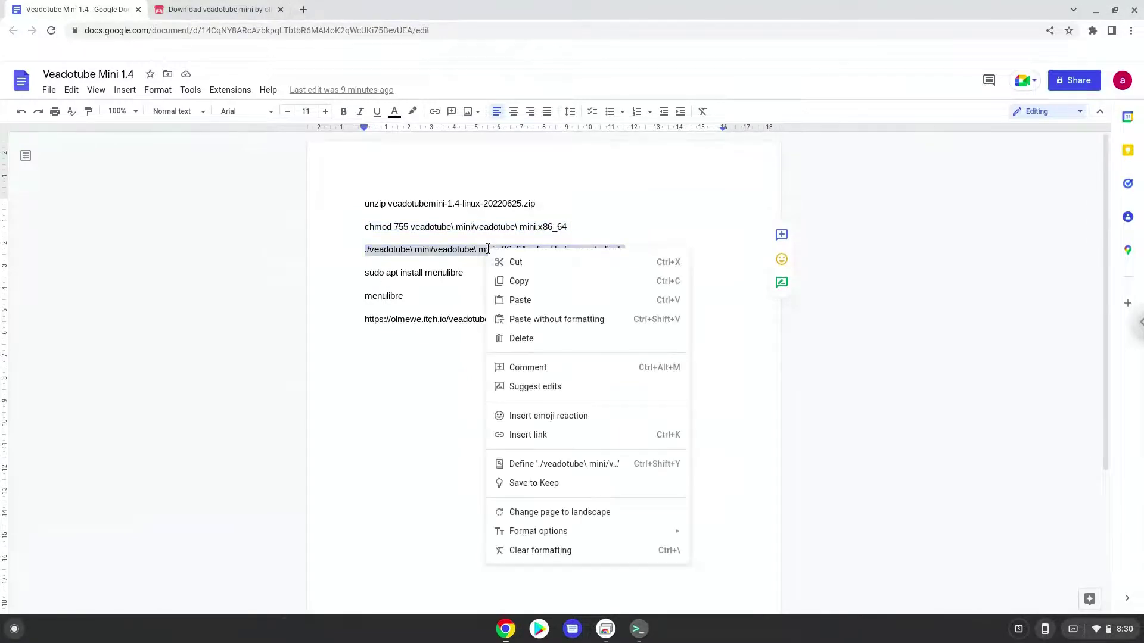
click(519, 283)
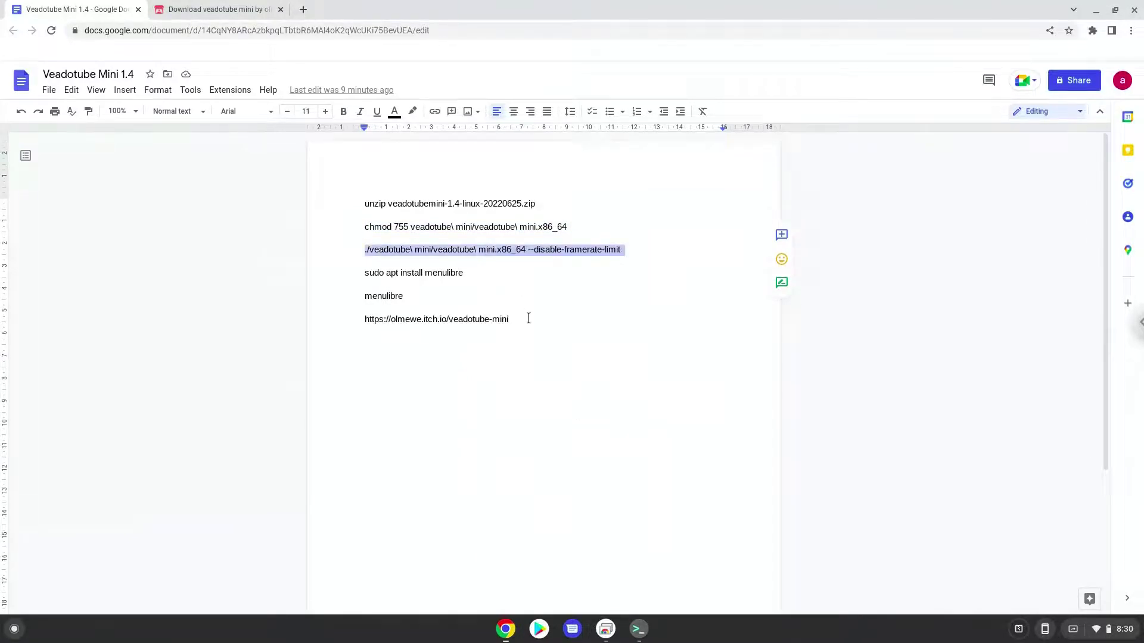
click(638, 630)
key(ctrl+shift+v)
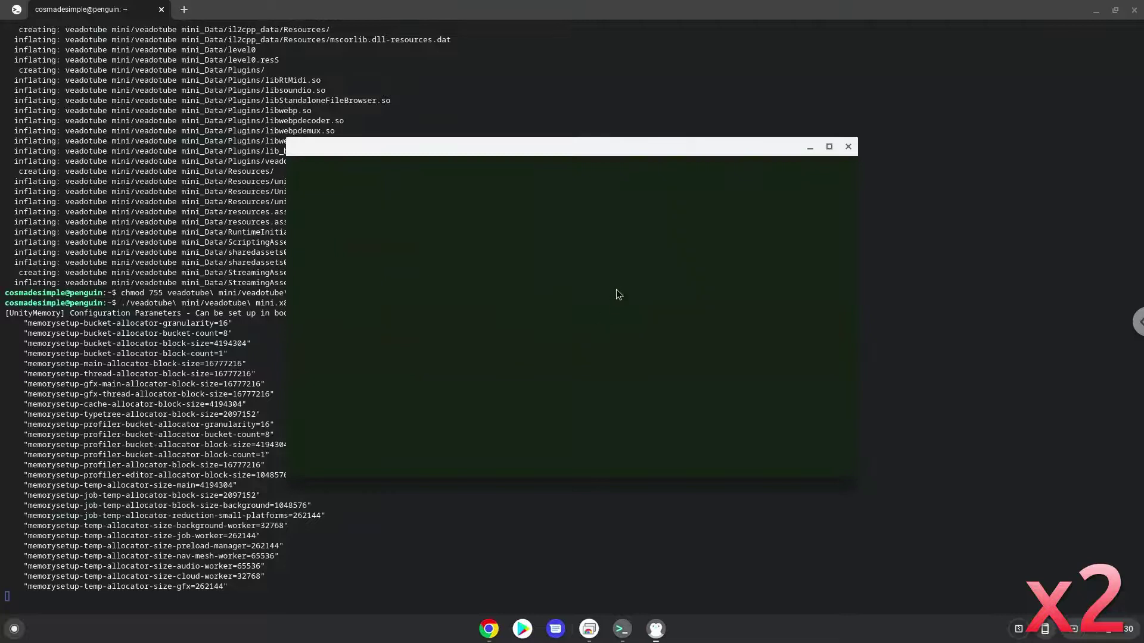
Maximize Veadotube Mini to confirm the deer avatar shows, then close it.
click(829, 148)
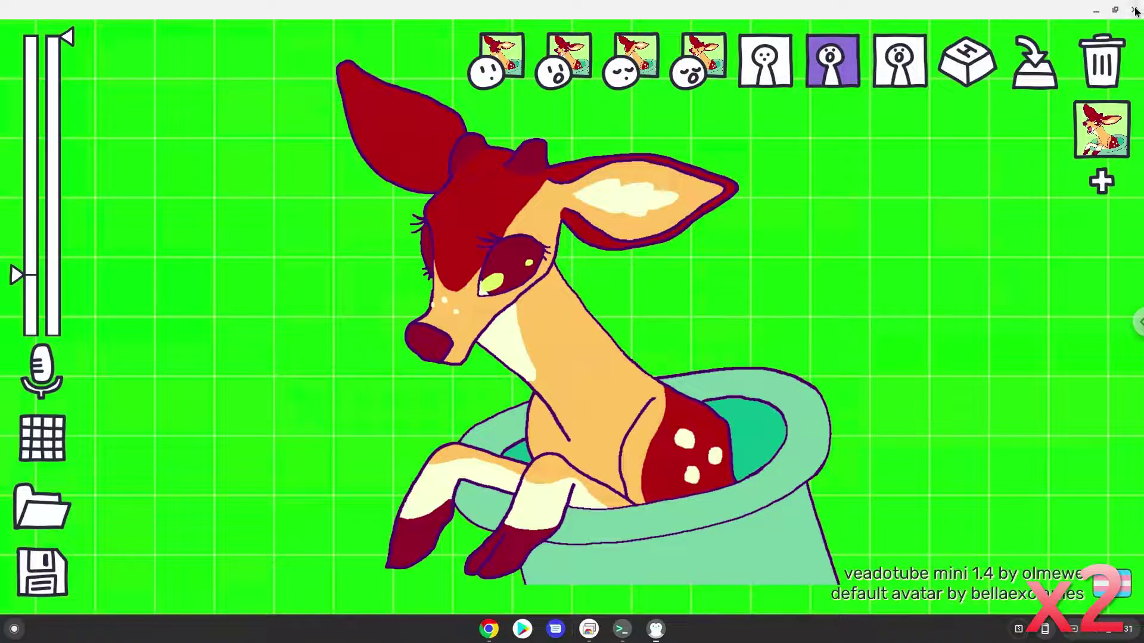
click(1131, 11)
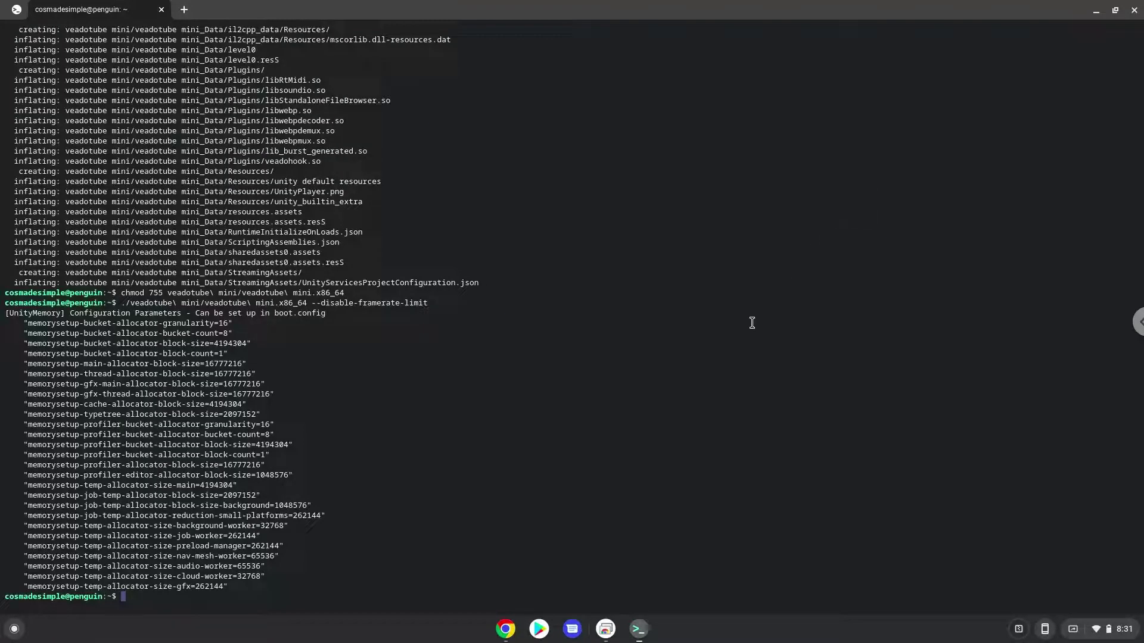
Run 'sudo apt install menulibre' from the notes and confirm installing its packages.
click(504, 629)
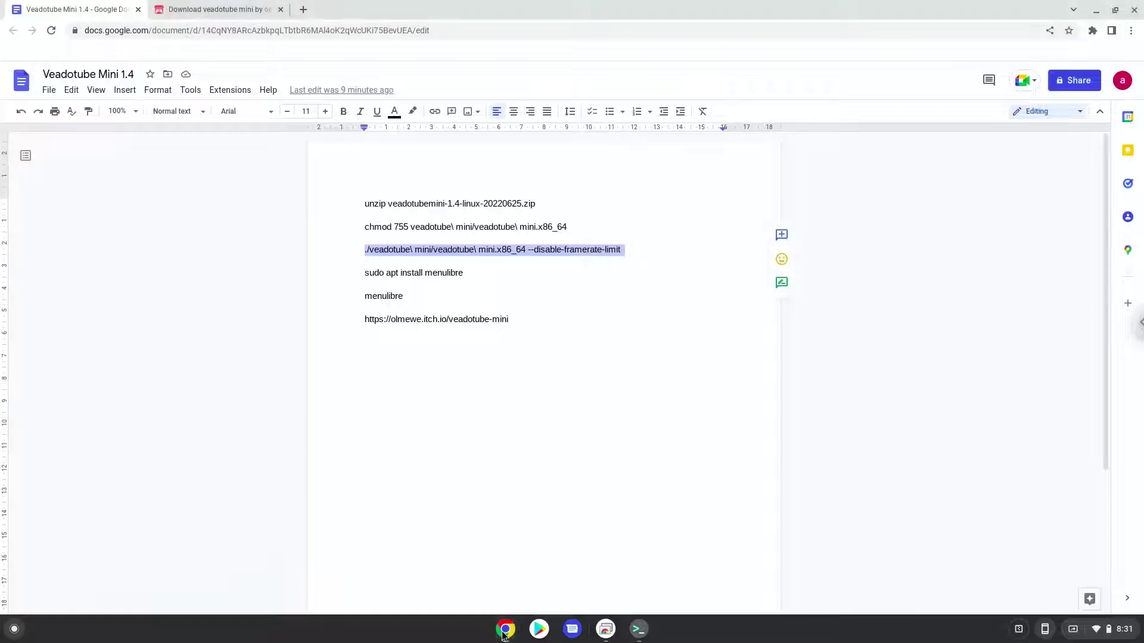
triple_click(430, 274)
right_click(429, 274)
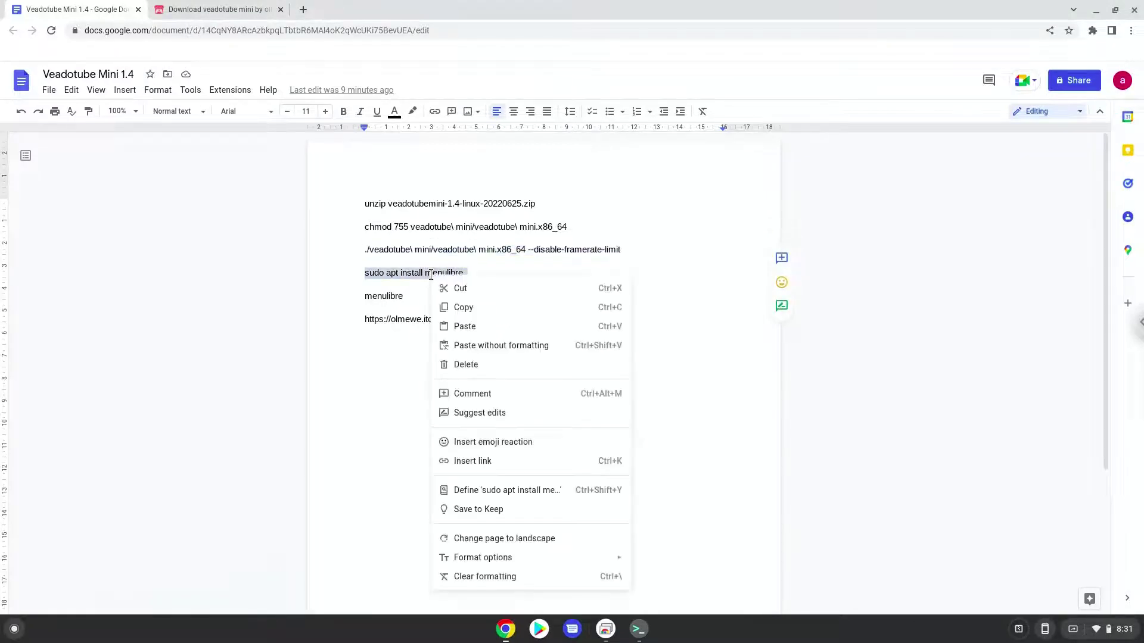
click(469, 309)
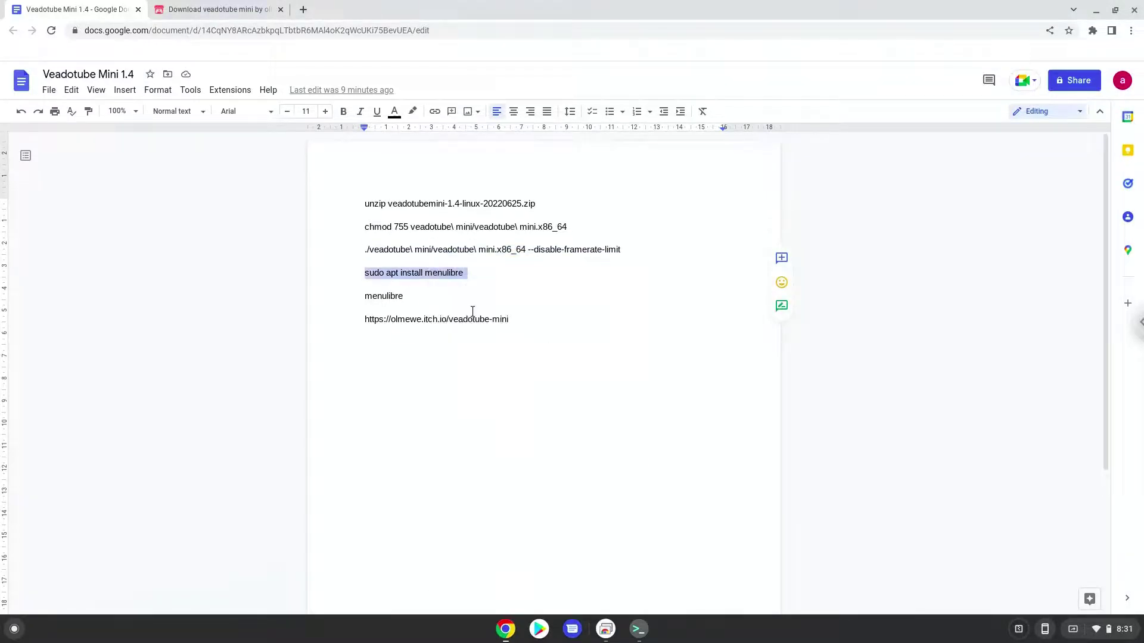
click(637, 631)
key(ctrl+shift+v)
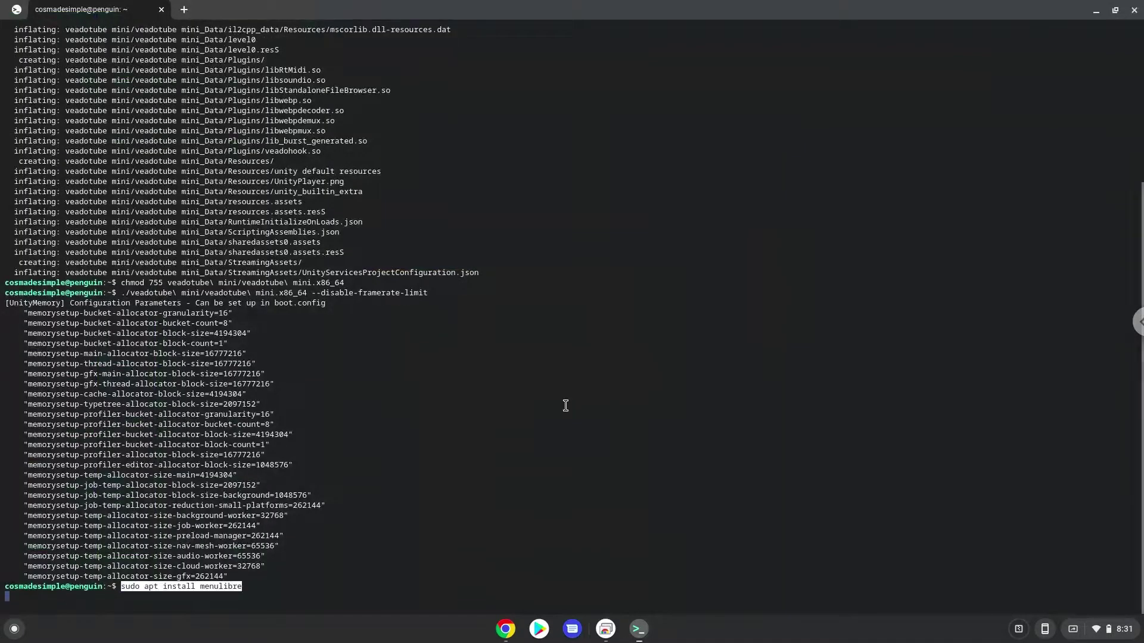
key(Return)
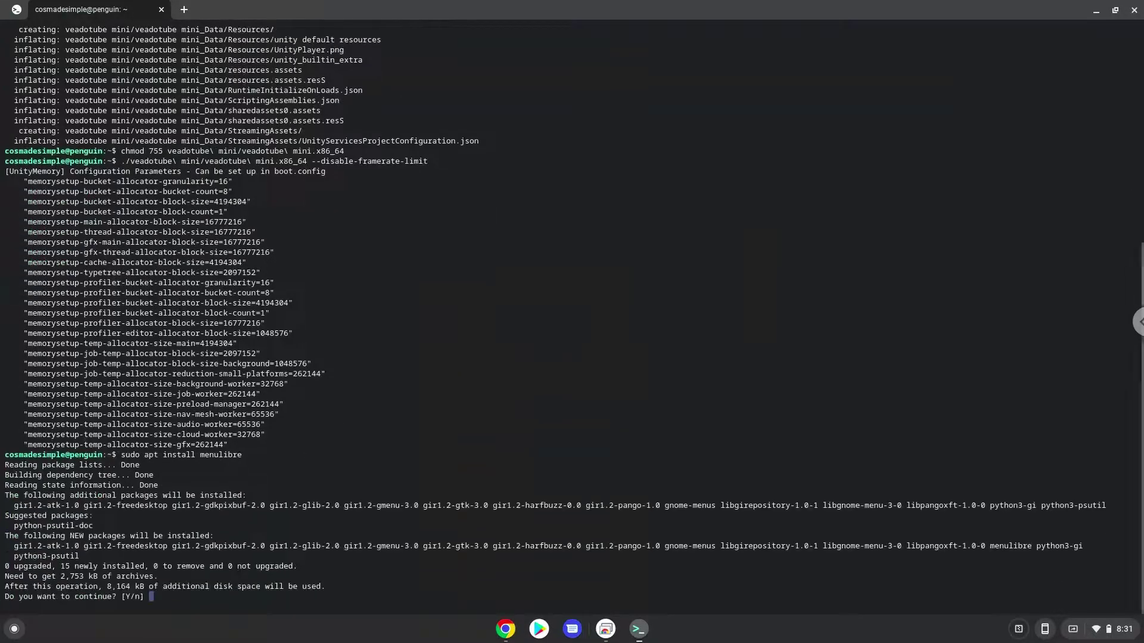
key(Return)
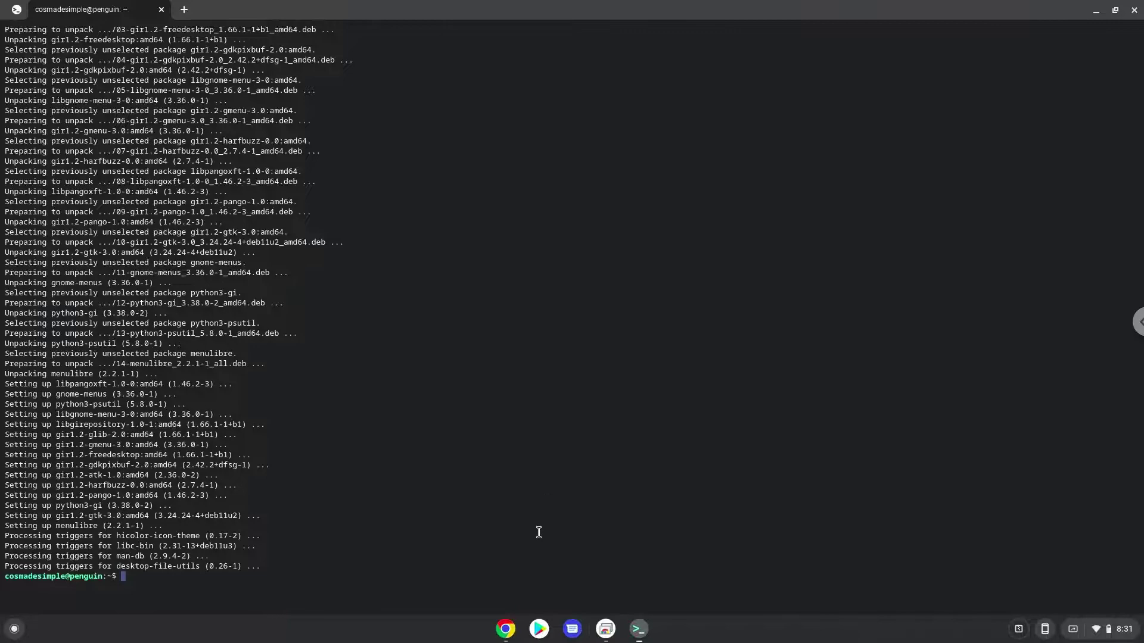
Copy the menulibre command from the document and run it in the terminal.
click(506, 630)
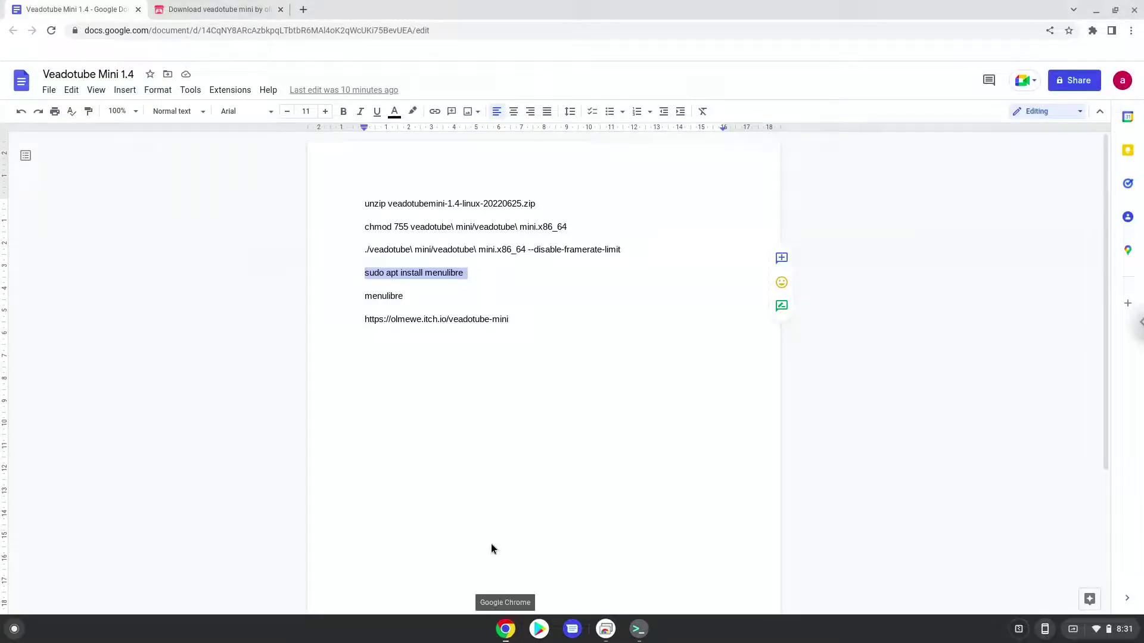
triple_click(385, 298)
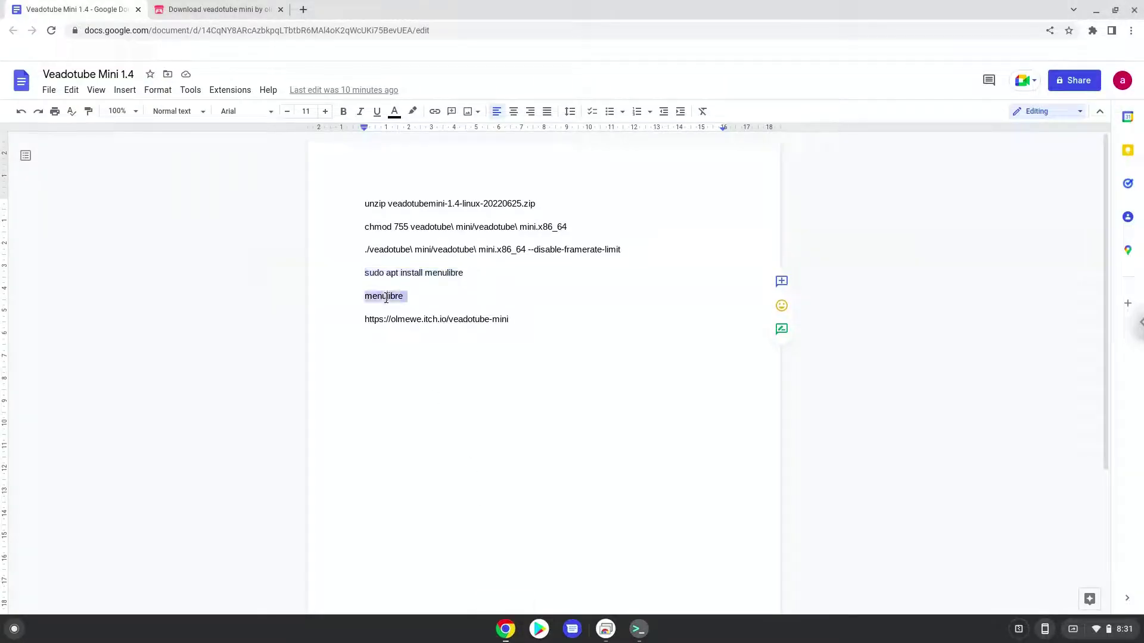
right_click(386, 297)
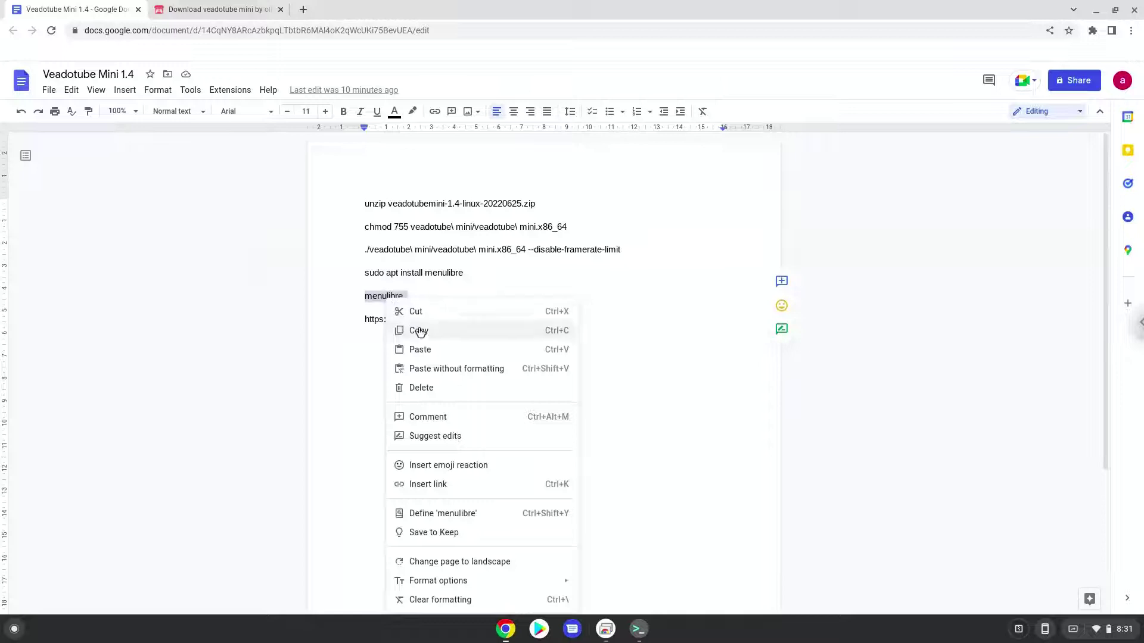
click(417, 328)
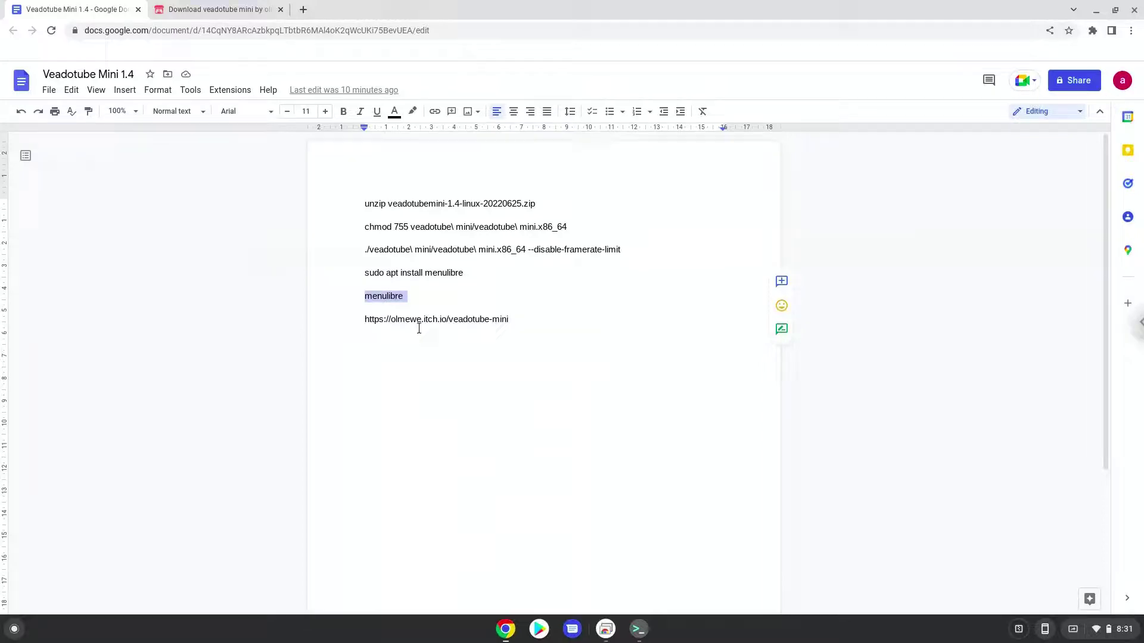
click(644, 631)
key(ctrl+shift+v)
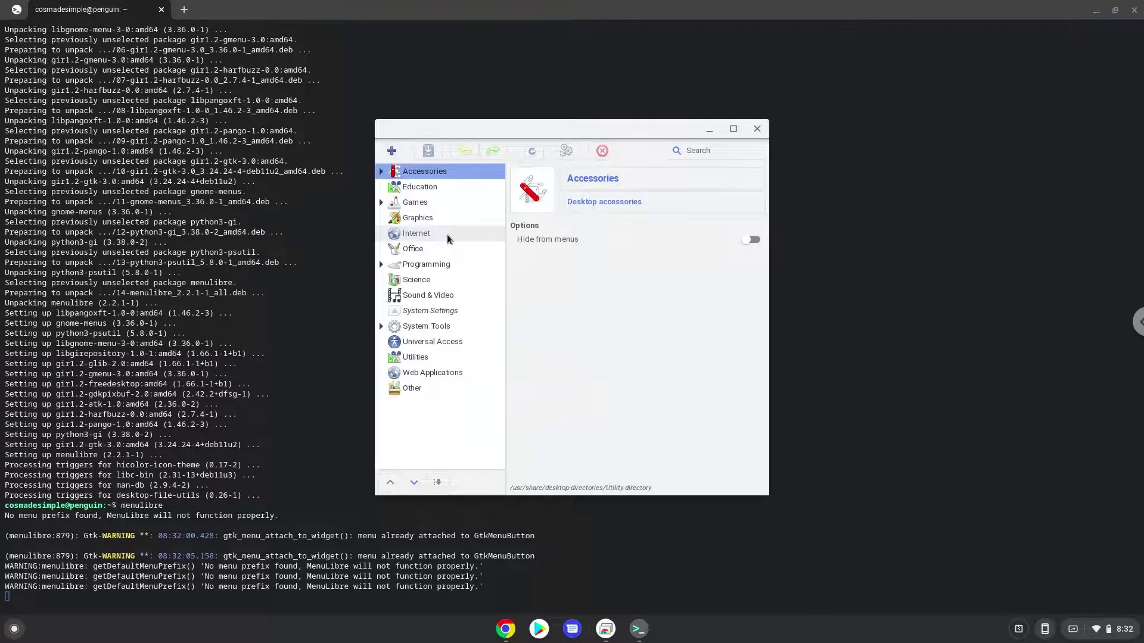
Add a new launcher under the Internet category.
click(442, 233)
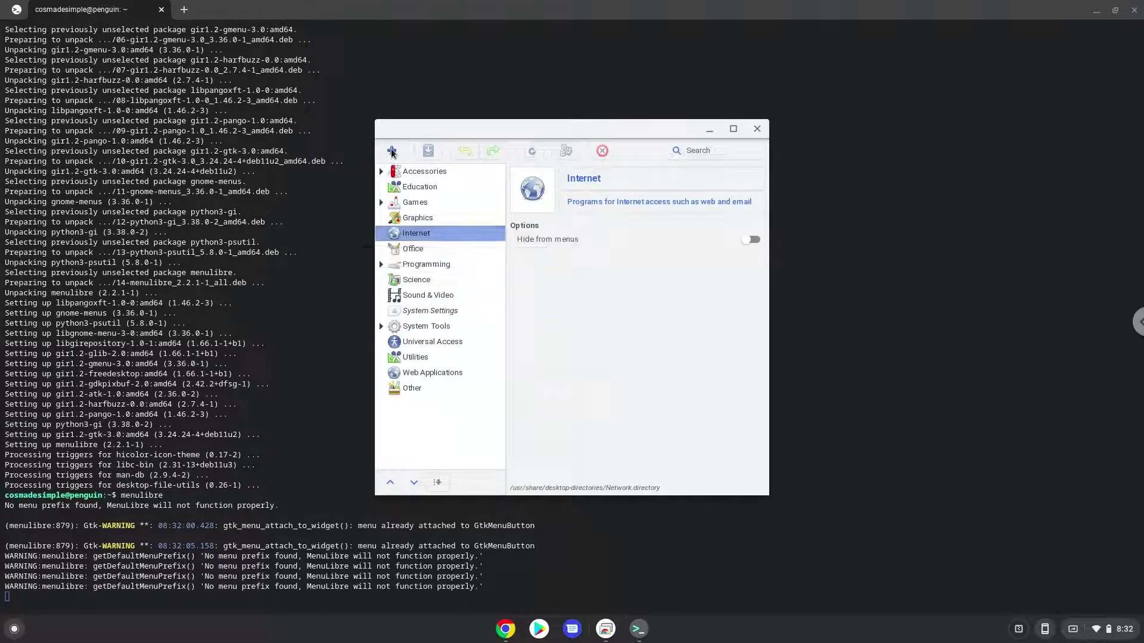
click(392, 153)
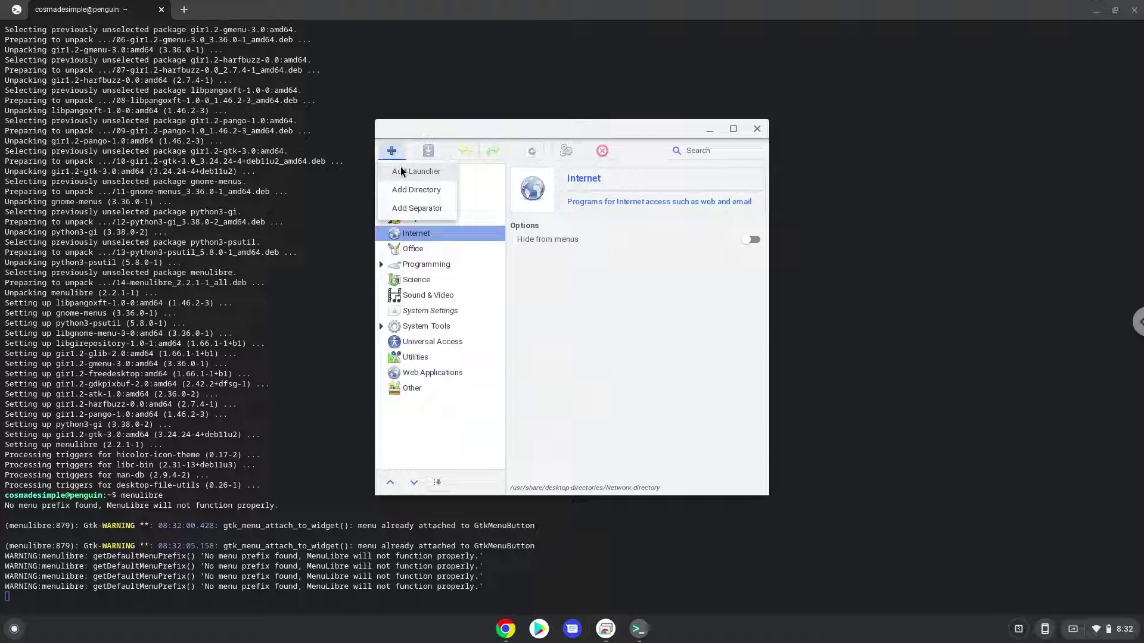
click(400, 171)
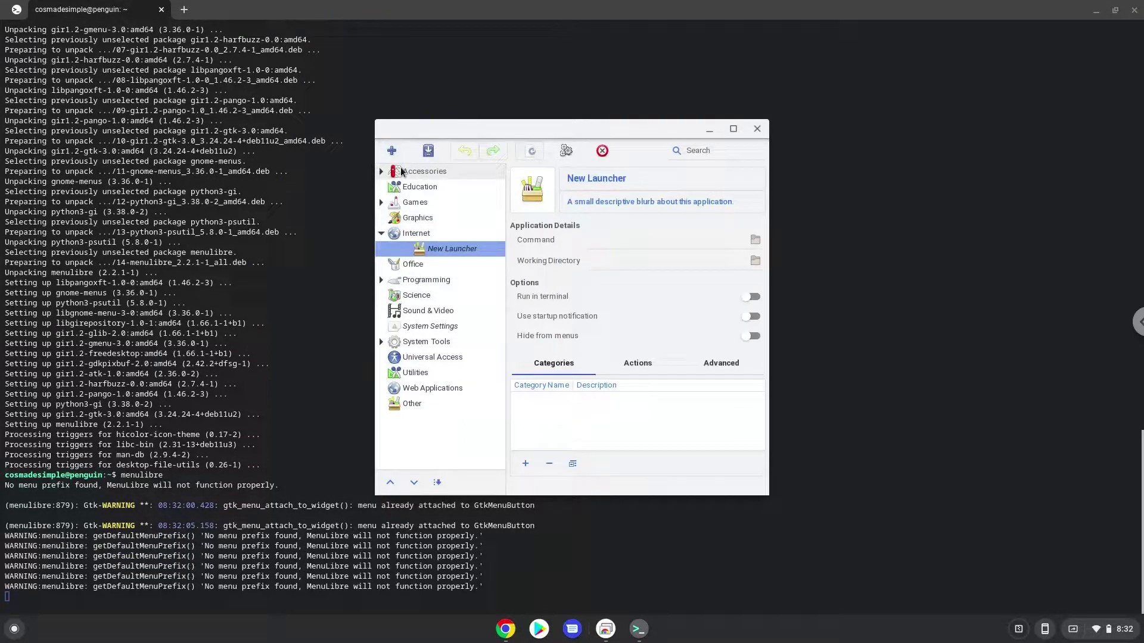
Name the launcher 'VTube Mini' and browse for its command program.
click(597, 180)
text(Tu)
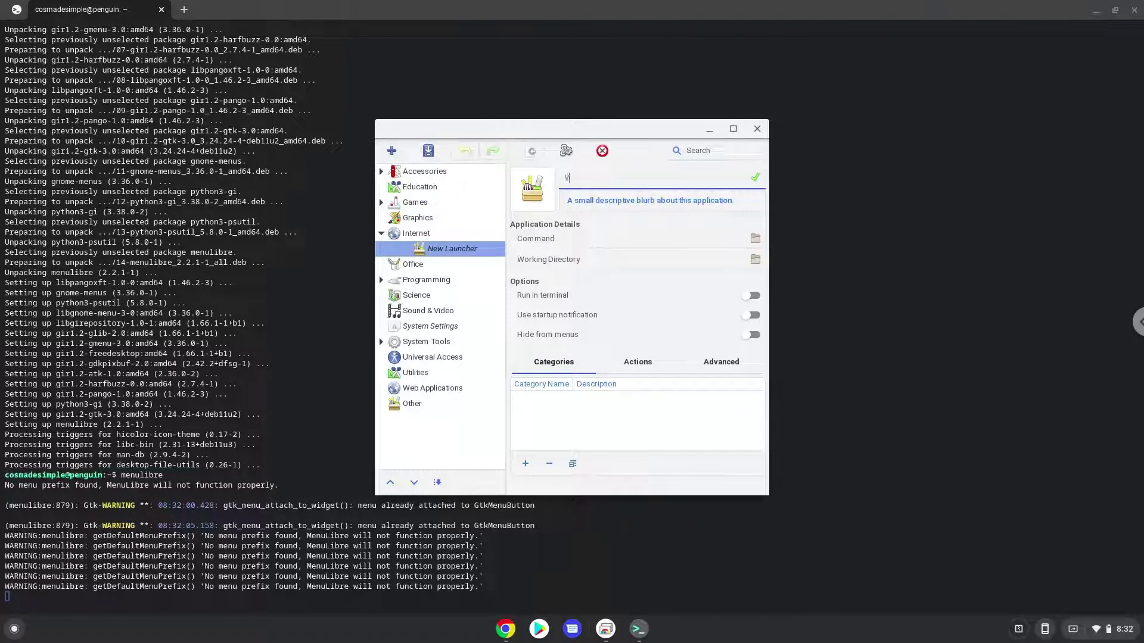
text(be )
text(Mini)
click(756, 180)
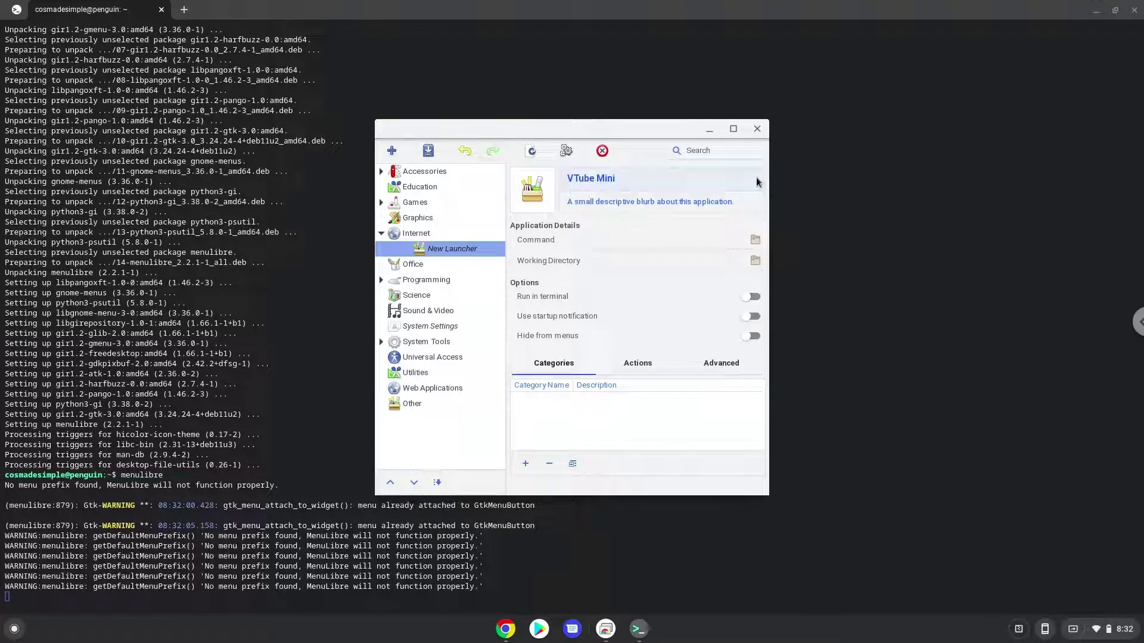
click(755, 240)
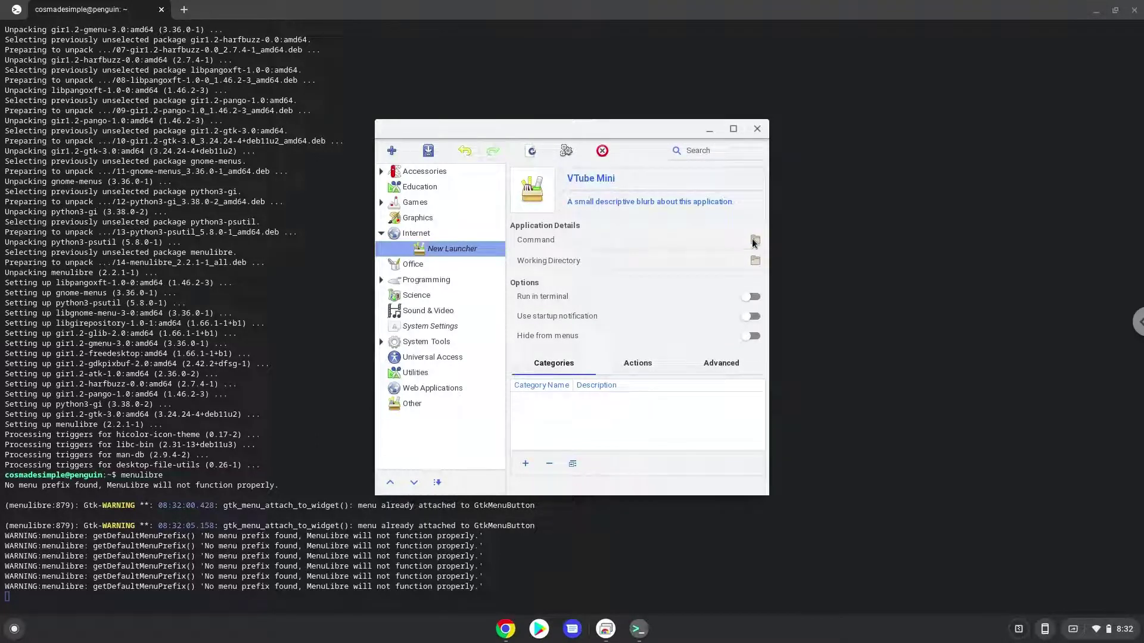
Choose veadotube mini.x86_64 from the home folder as the launcher command.
click(270, 108)
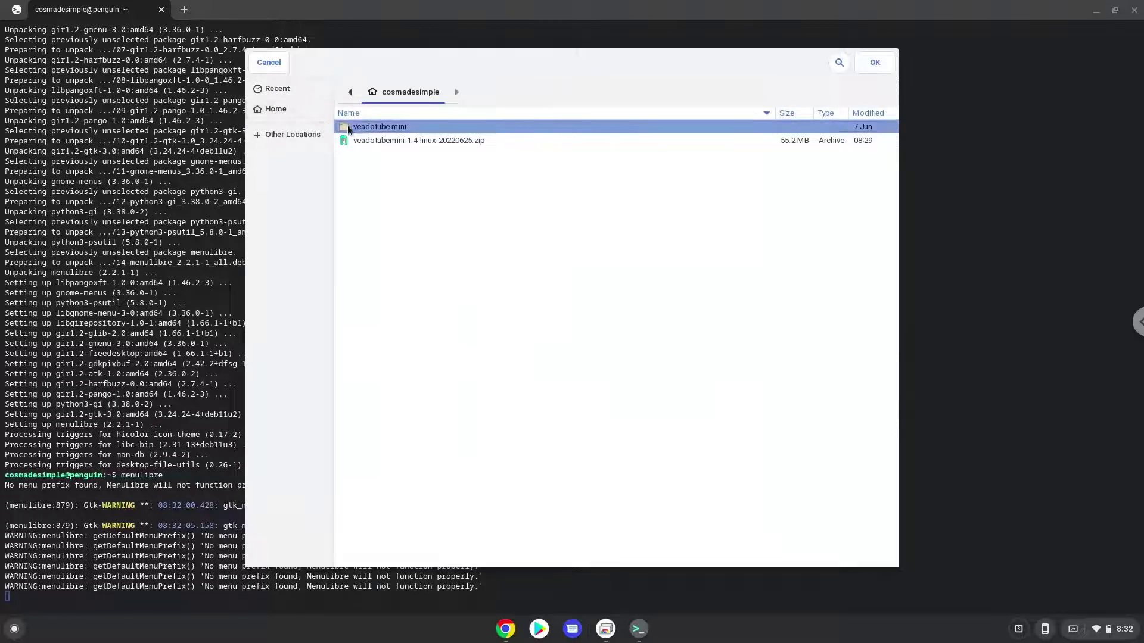
double_click(348, 126)
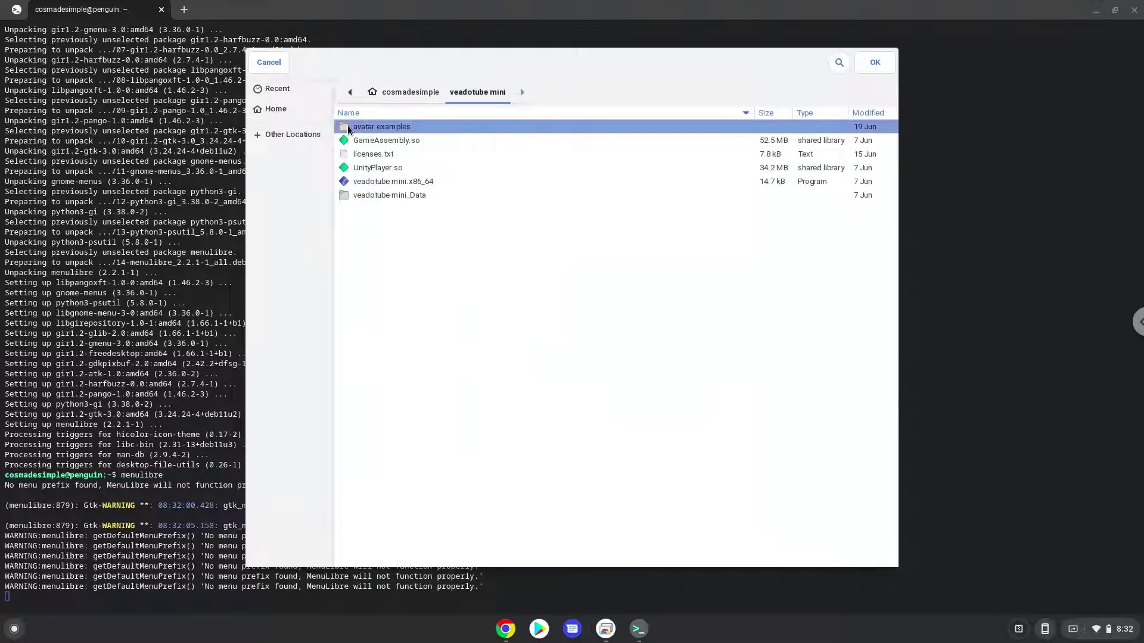
click(345, 182)
double_click(346, 181)
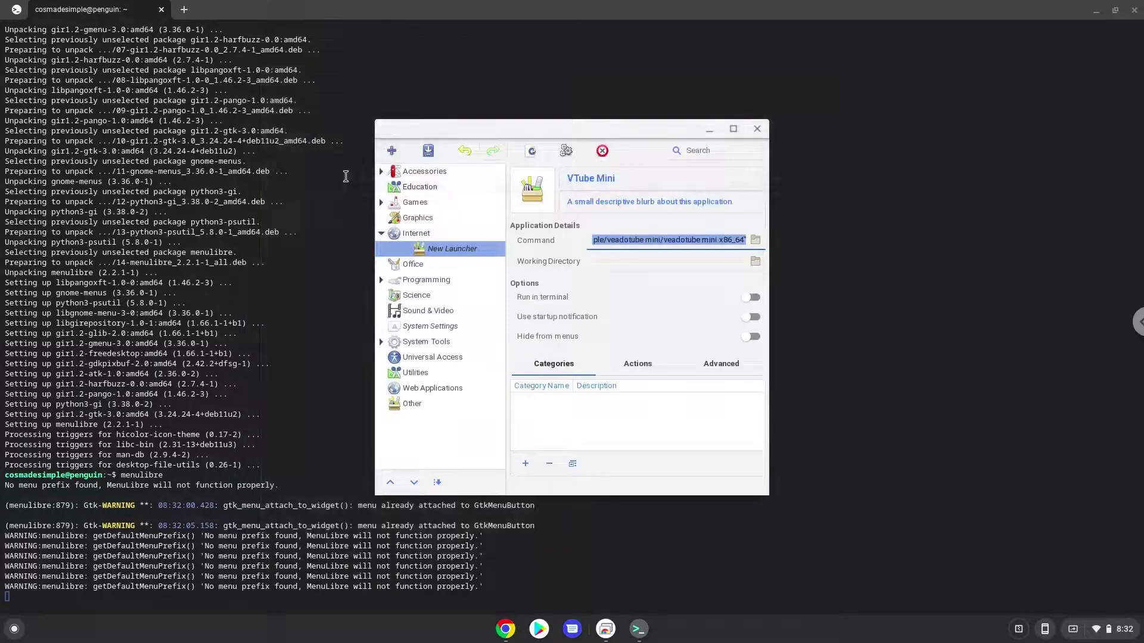
Save the VTube Mini launcher and close MenuLibre.
click(434, 155)
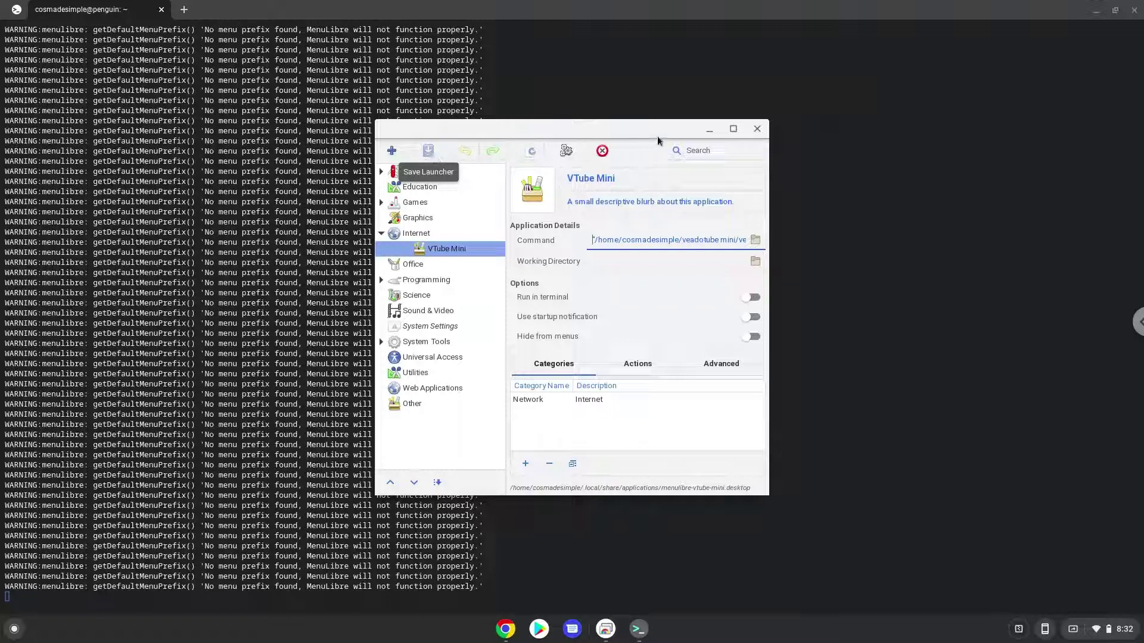
click(758, 131)
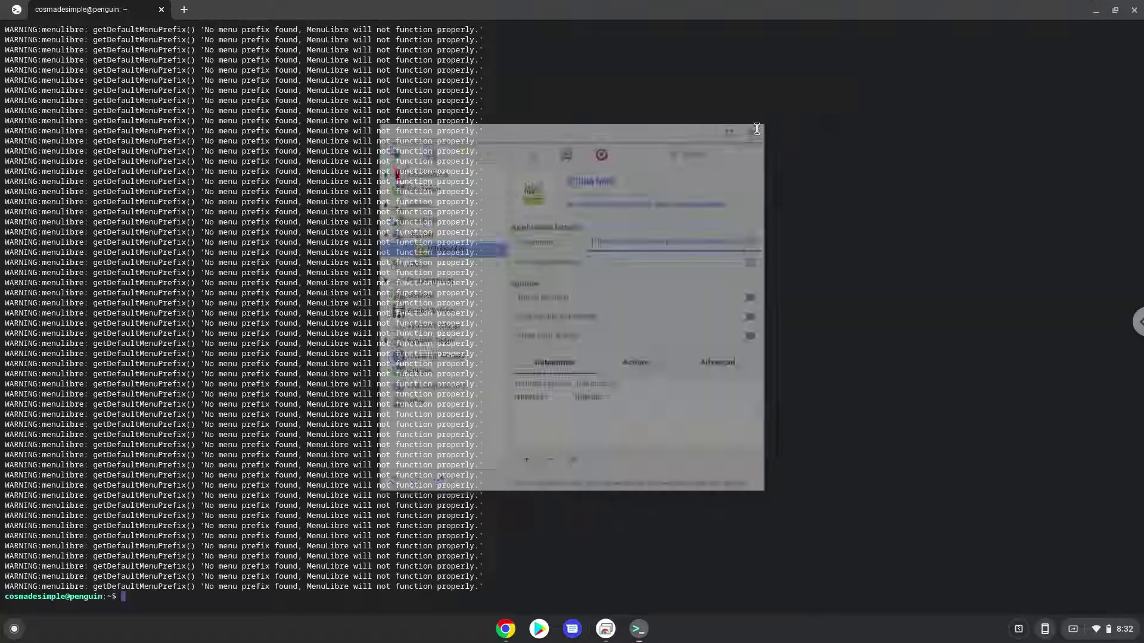
Close the terminal (confirming Leave) and the Chrome window.
click(1134, 11)
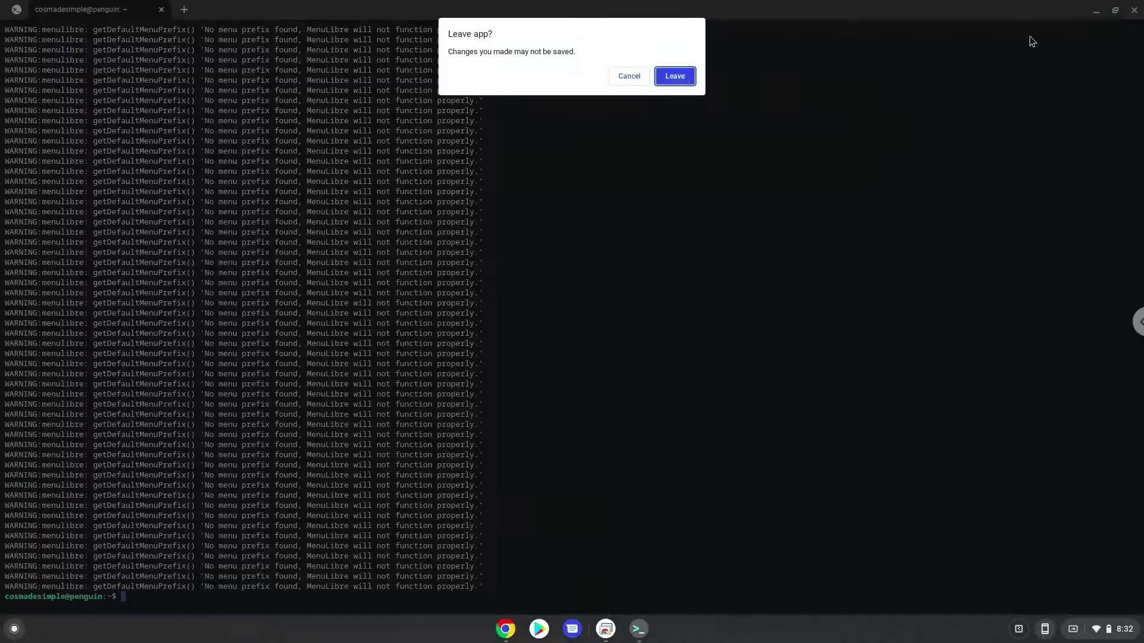
click(688, 78)
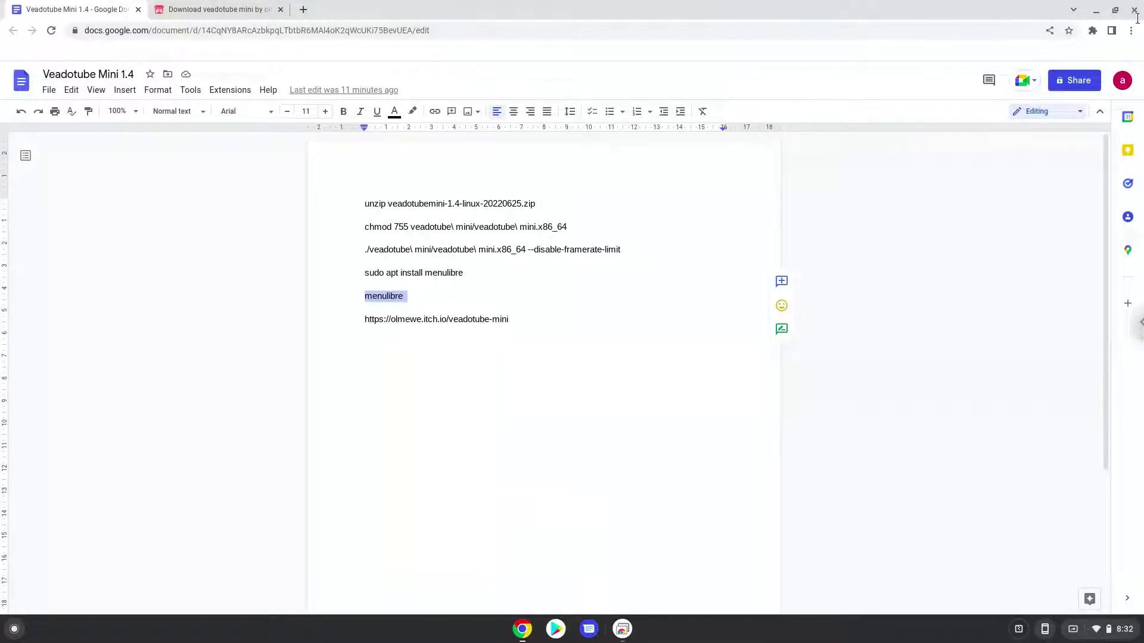
click(1134, 10)
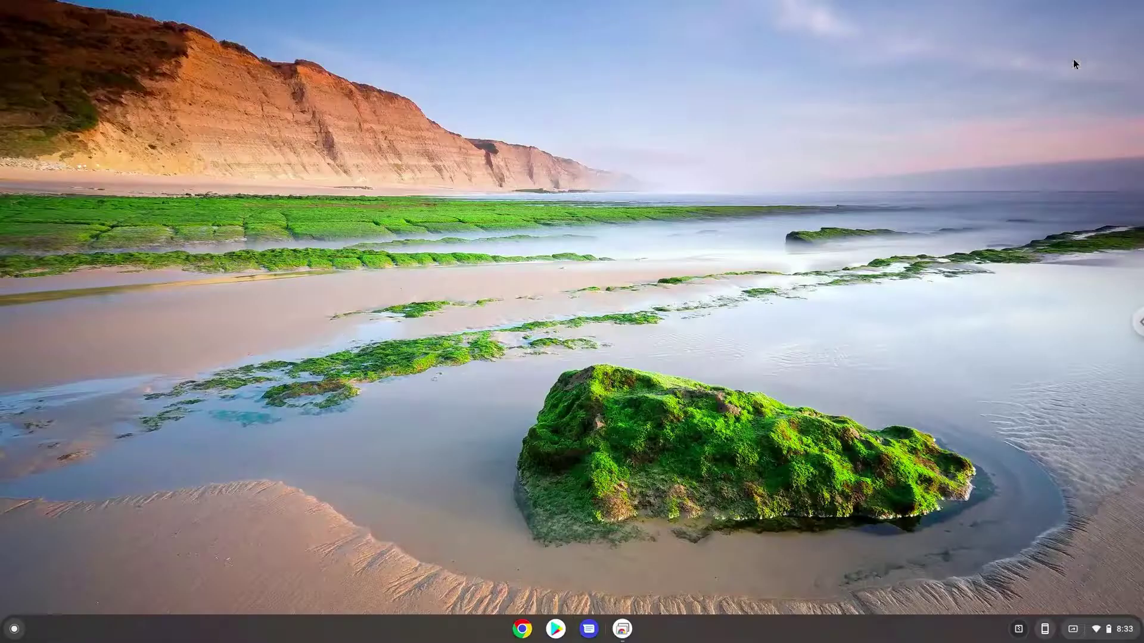
Launch VTube Mini from the Linux apps folder in the app launcher.
click(19, 628)
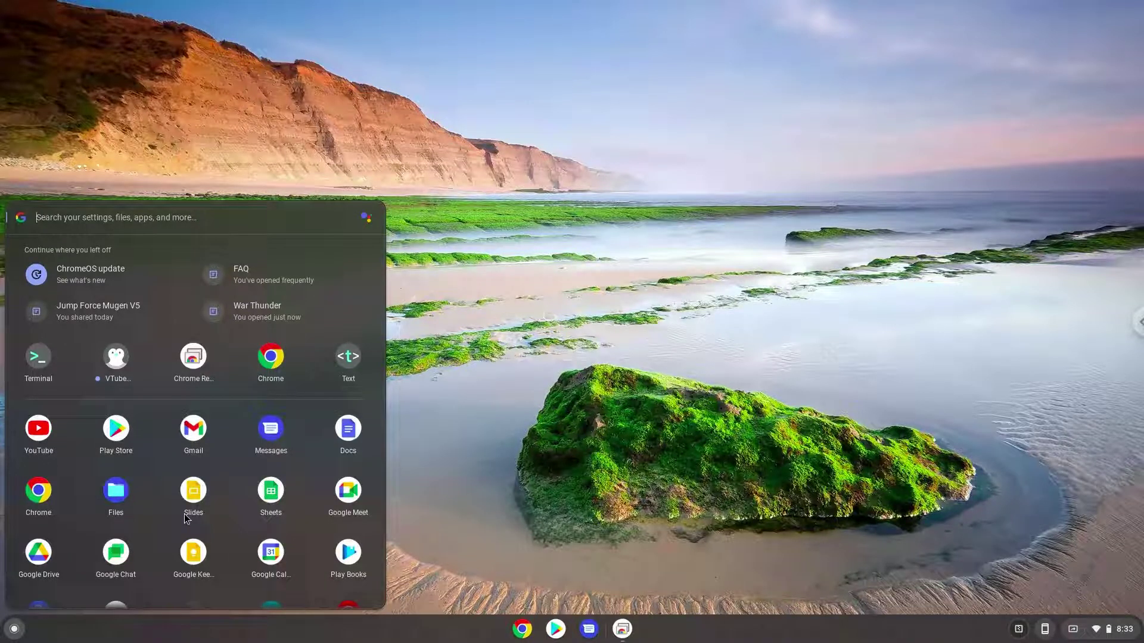
scroll(184, 516, down, 1)
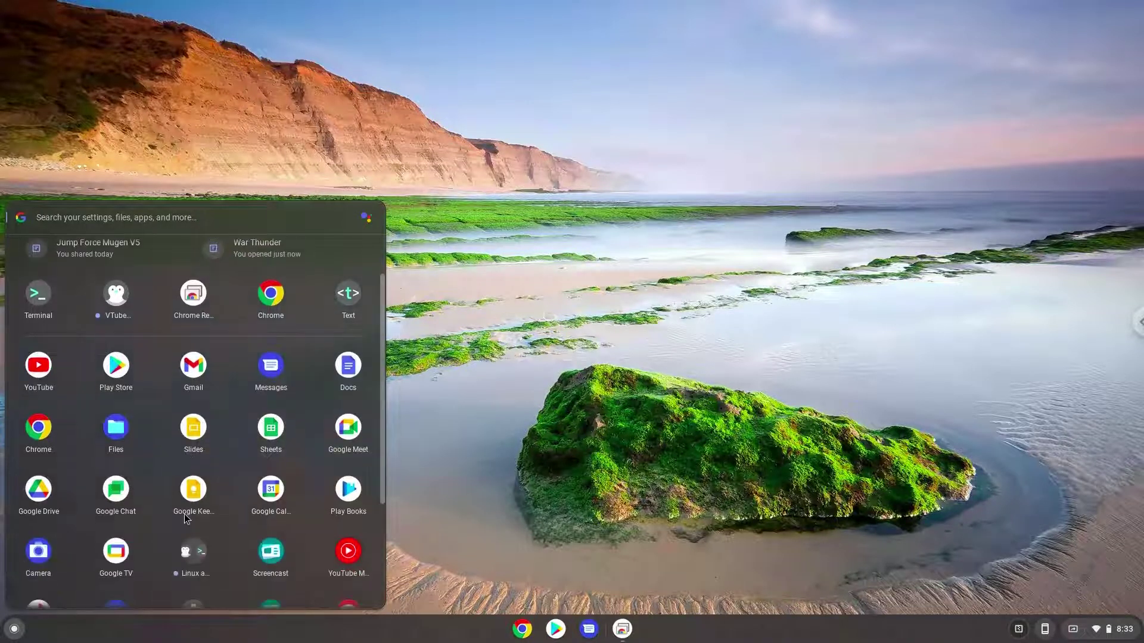
click(197, 554)
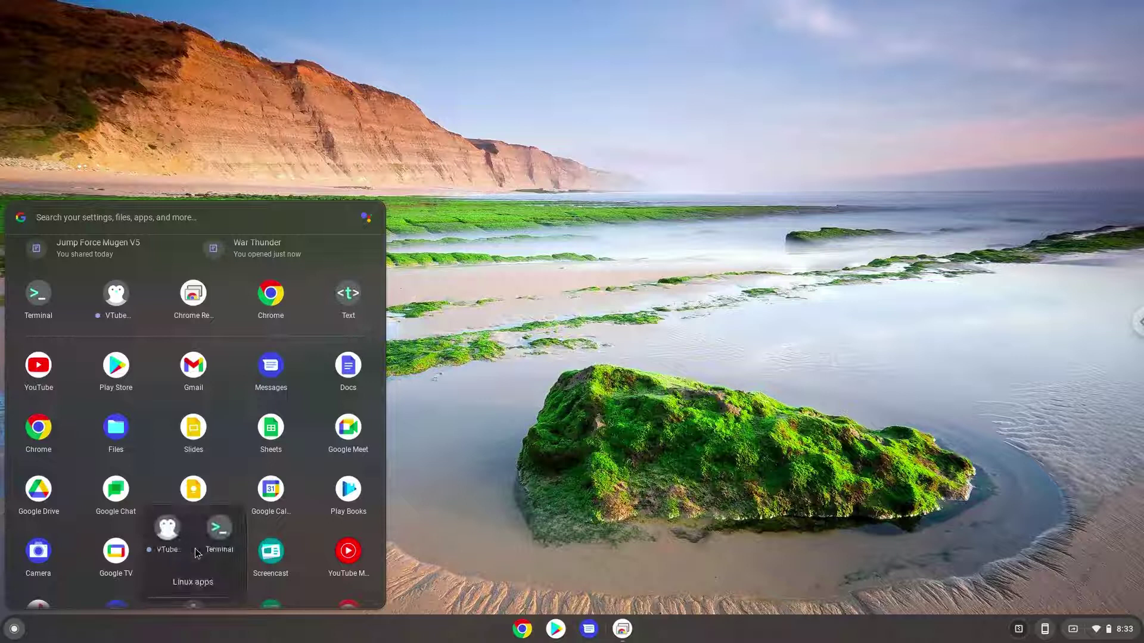
click(166, 537)
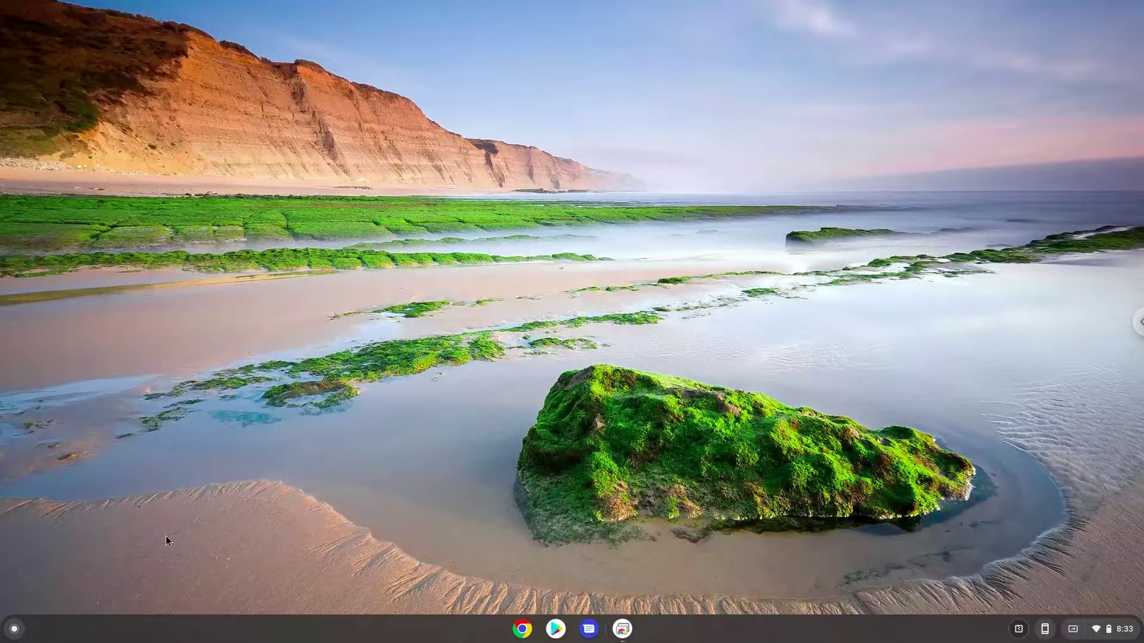